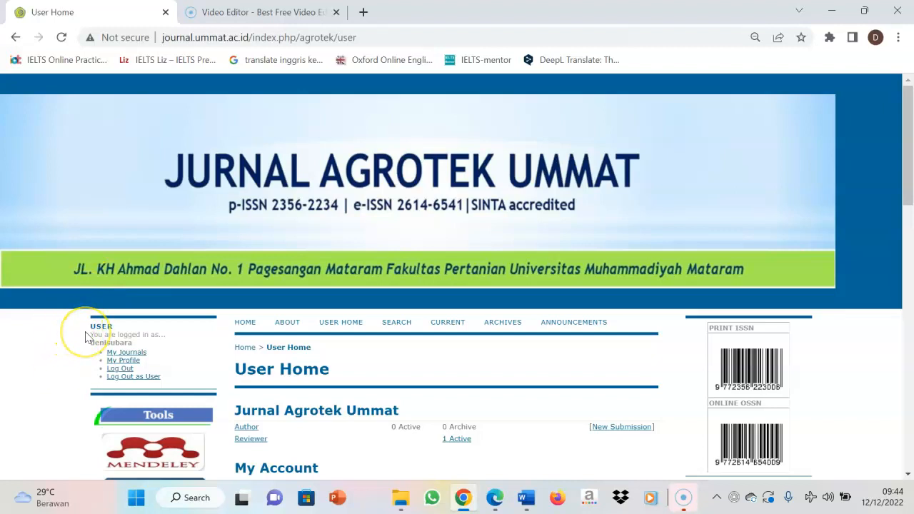
Open the active reviewer submission "Kualitas kimia dan sensoris instan ashitaba" for Jurnal Agrotek Ummat
click(138, 353)
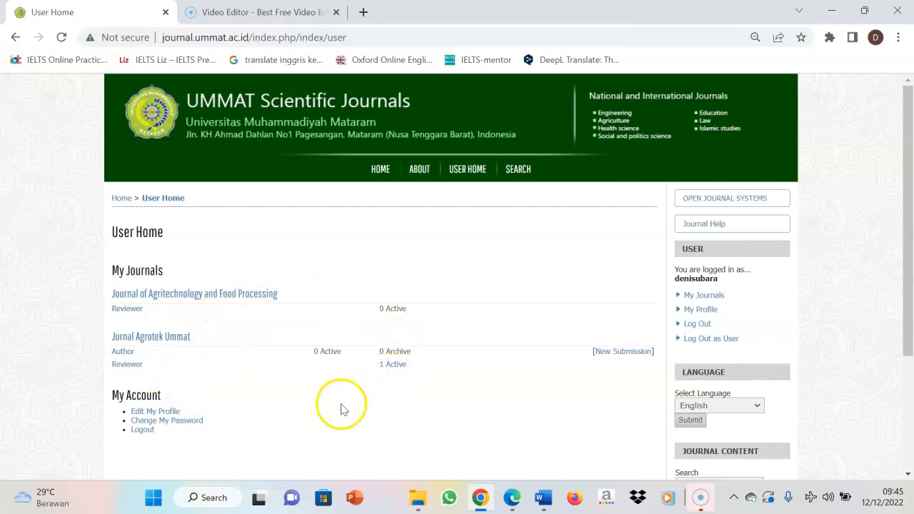
click(400, 370)
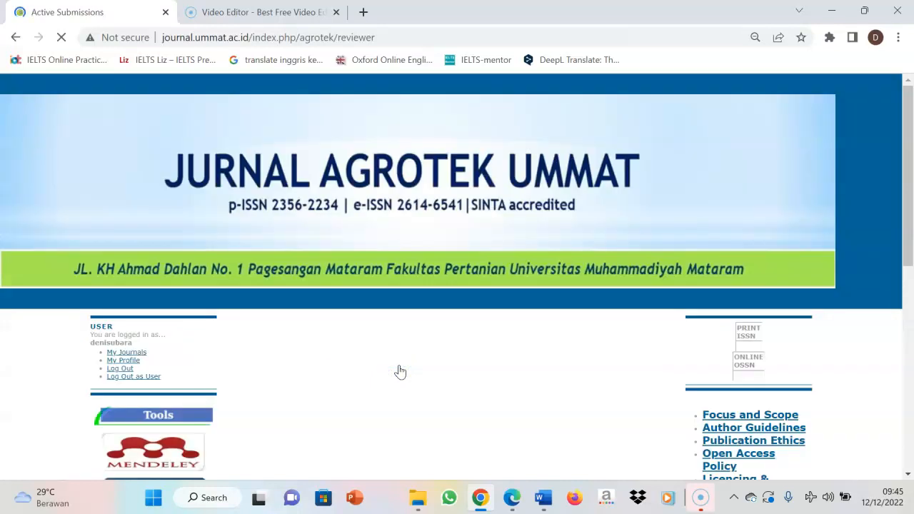
drag(911, 132, 910, 185)
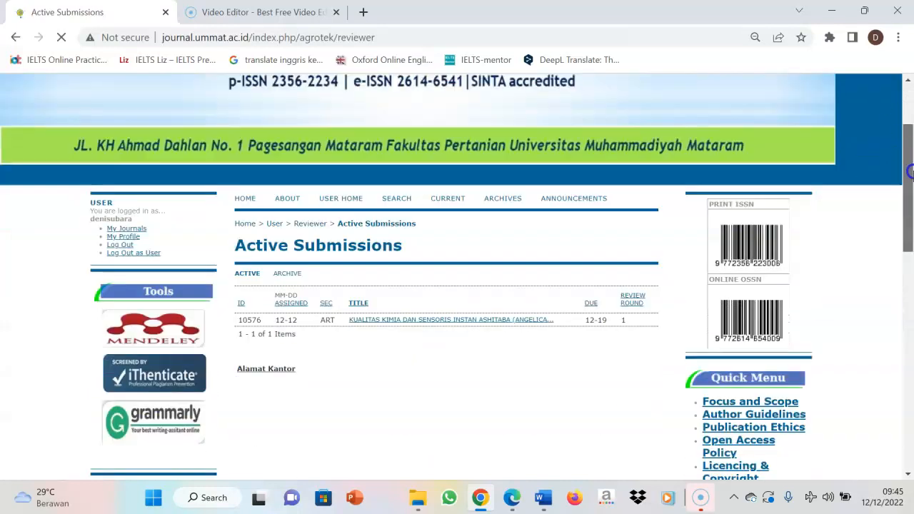
click(386, 275)
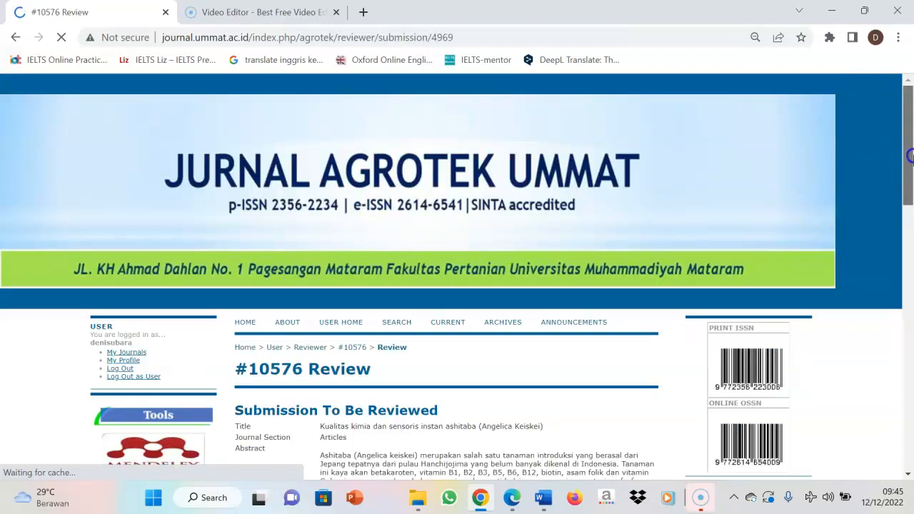
Agree to do the review and send the prepared "[JAU] Able to Review" email to the submission's editor
drag(910, 165, 911, 327)
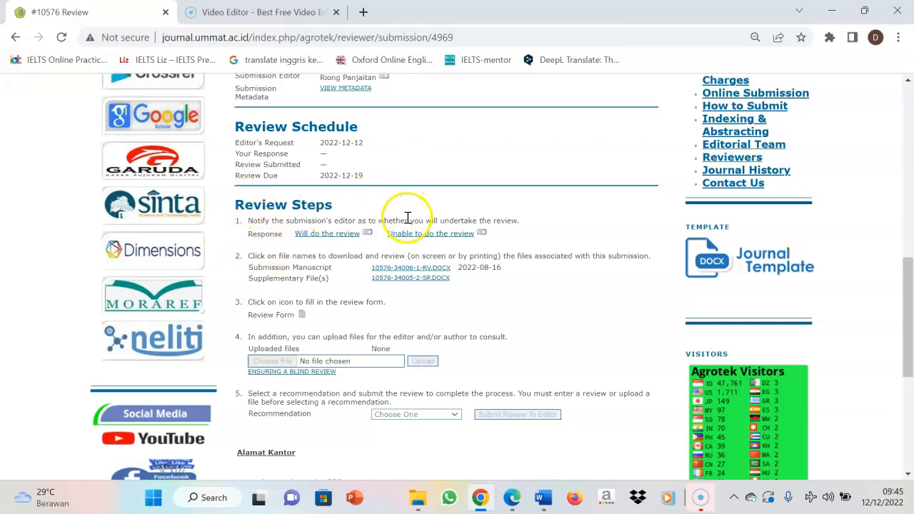
click(326, 241)
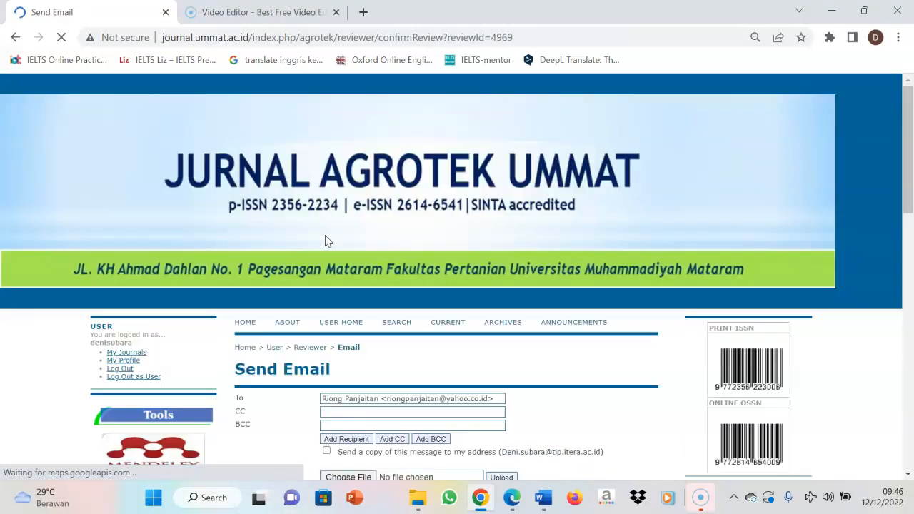
drag(907, 98, 909, 187)
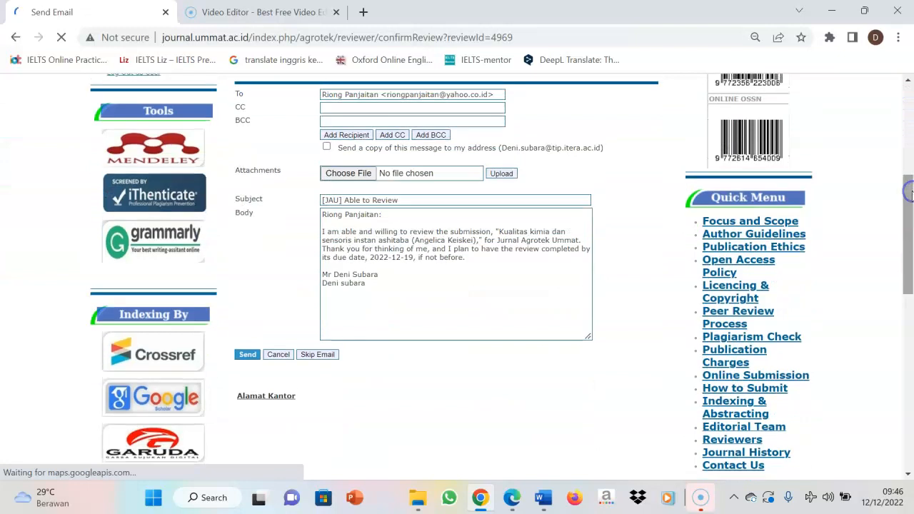
click(249, 356)
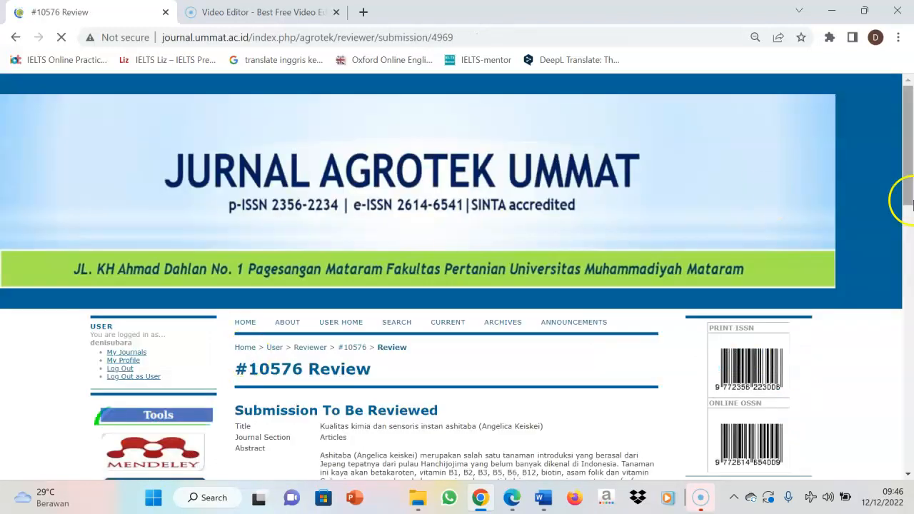
drag(910, 149, 912, 334)
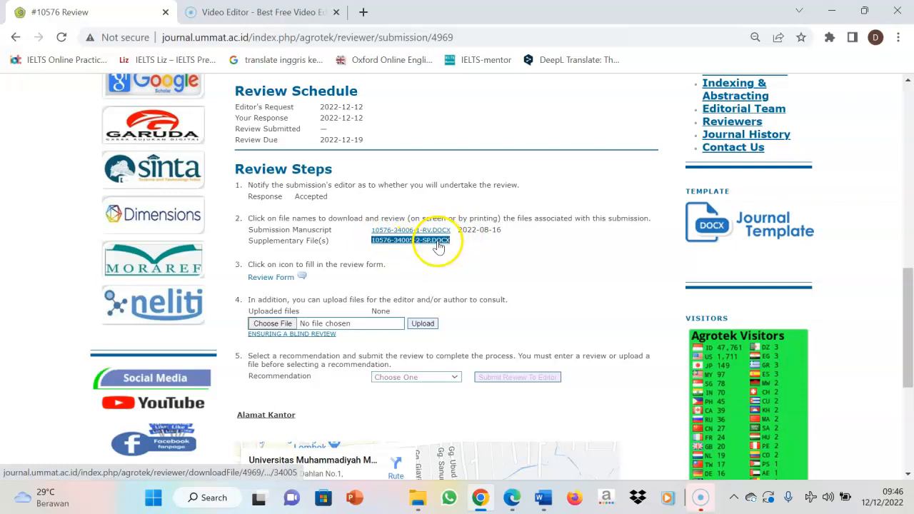
click(400, 231)
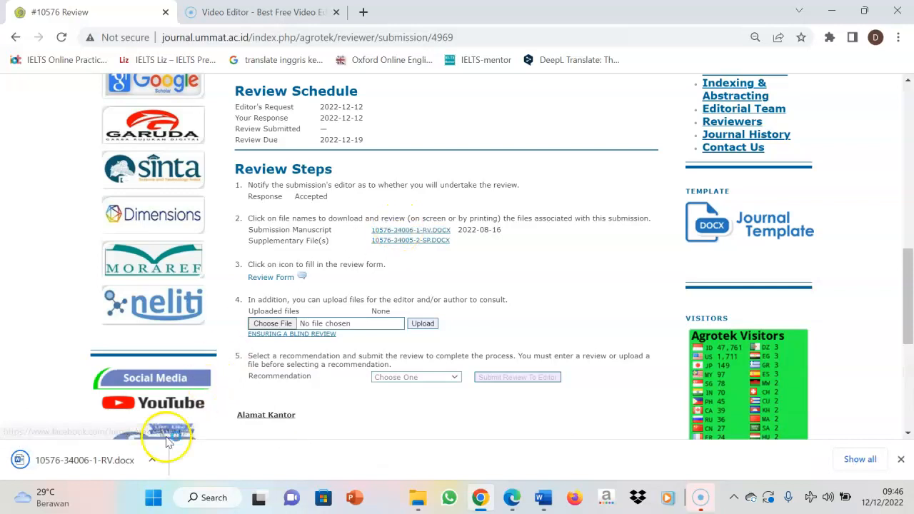
click(152, 460)
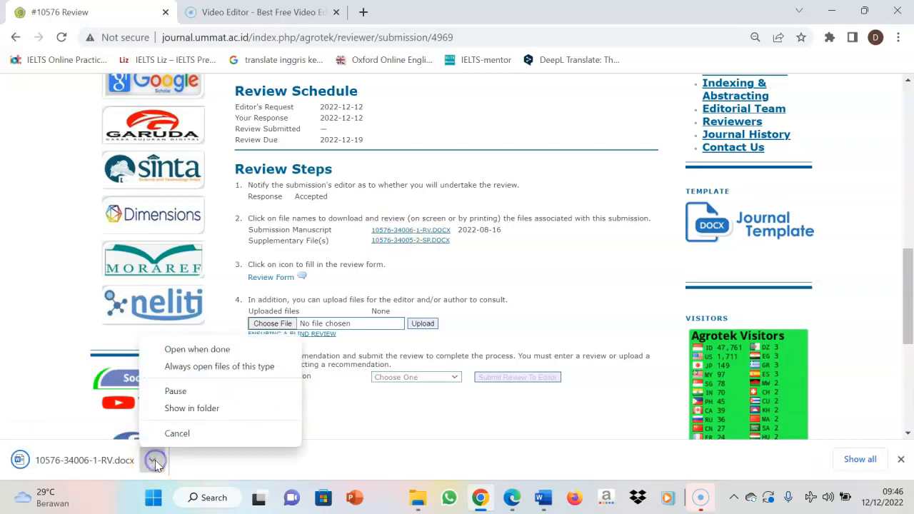
click(204, 349)
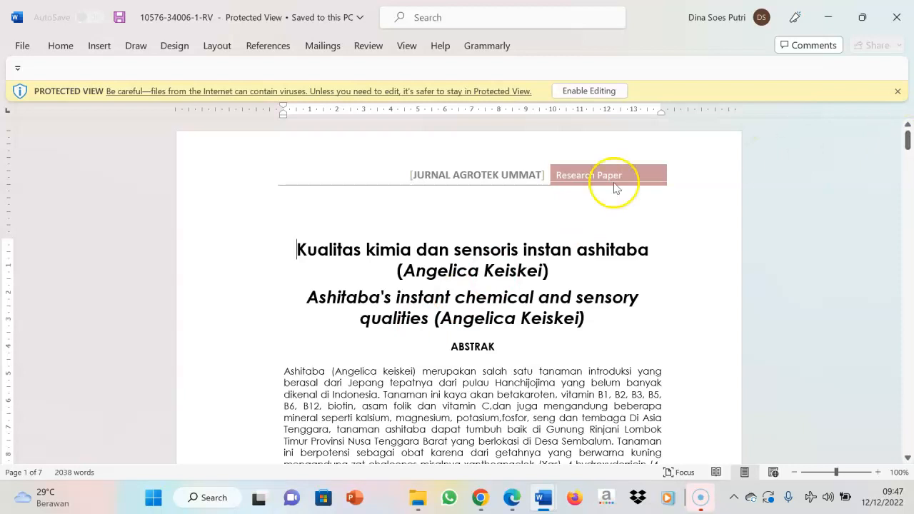
click(609, 92)
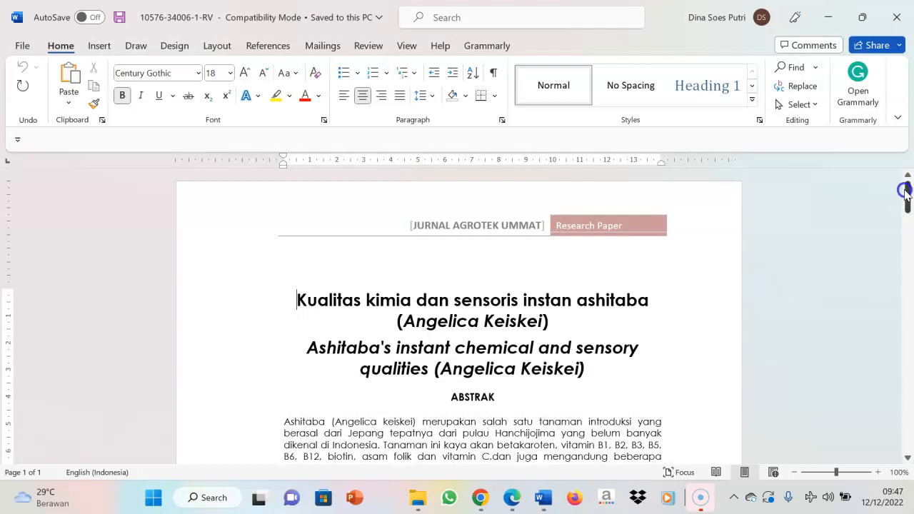
scroll(908, 203, down, 1)
drag(908, 204, 908, 185)
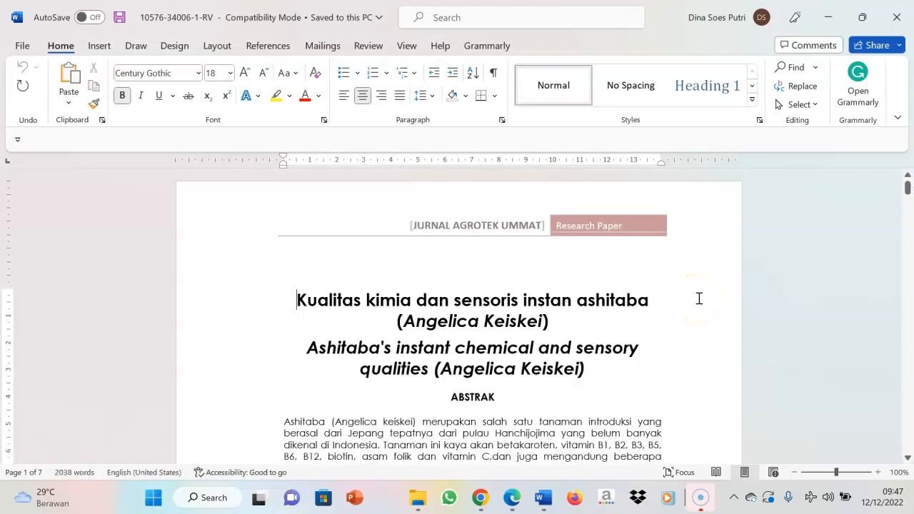
click(297, 298)
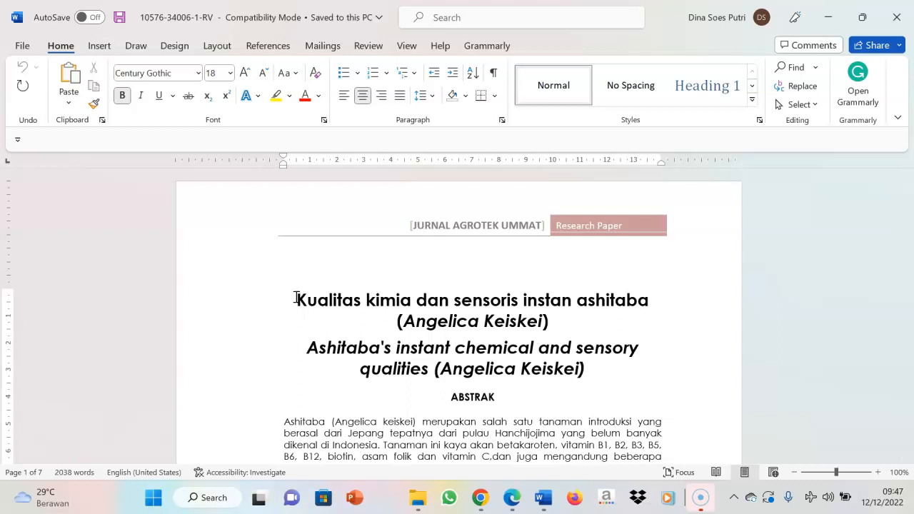
drag(335, 299, 531, 336)
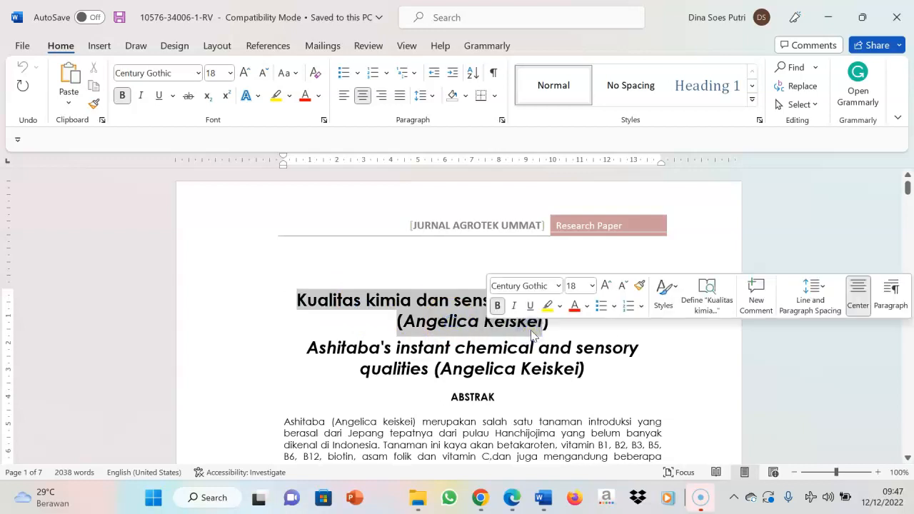
click(463, 303)
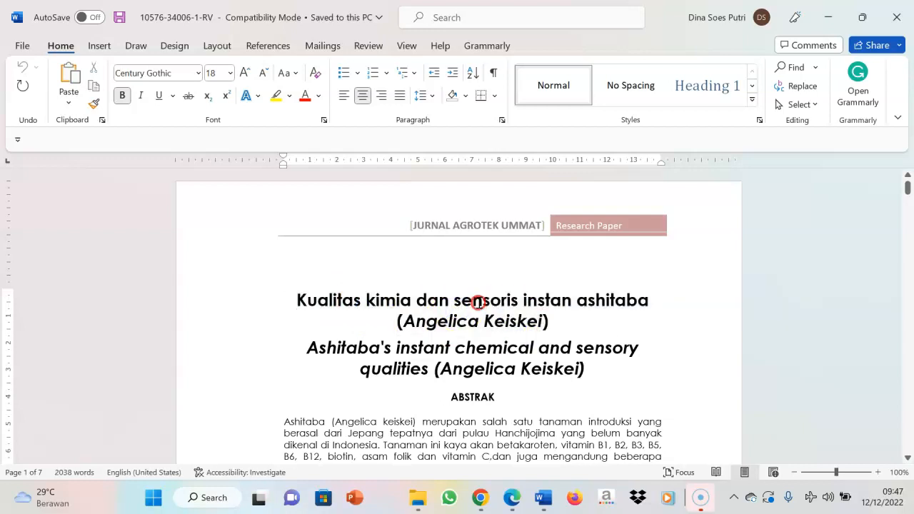
triple_click(579, 325)
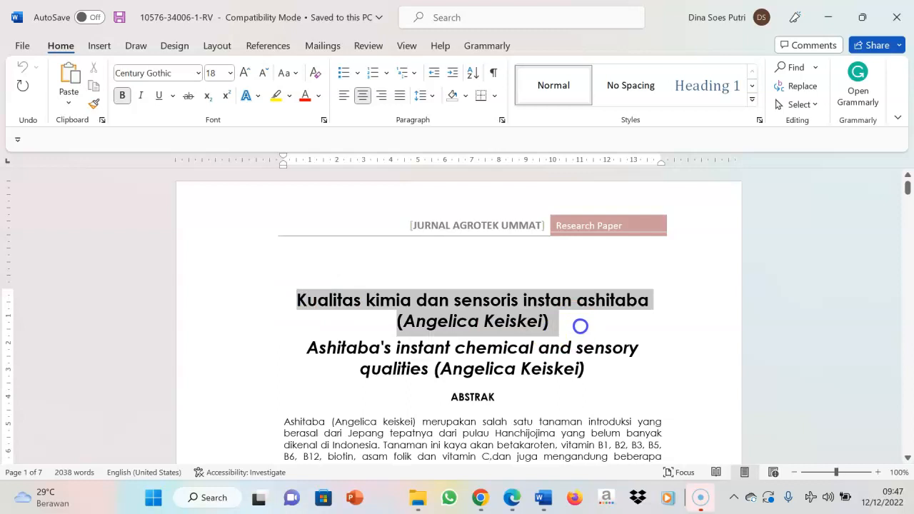
click(757, 299)
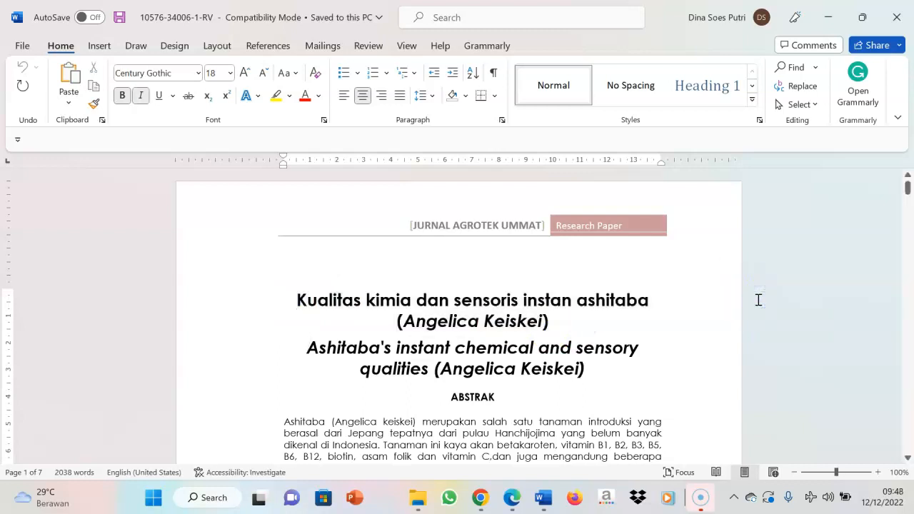
Post a comment on the manuscript's Indonesian title reading "Disaranakna untuk merevisi judul menjadi ....."
triple_click(758, 299)
key(ctrl+alt+m)
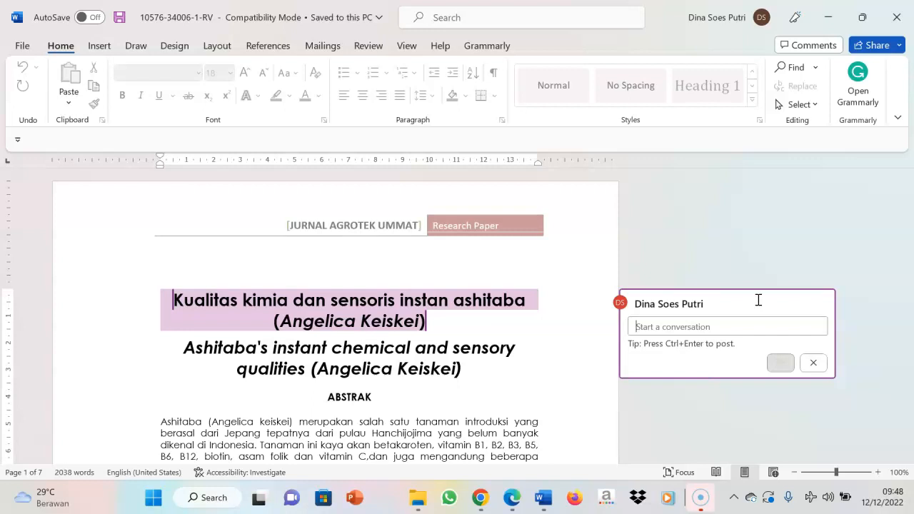
text(p)
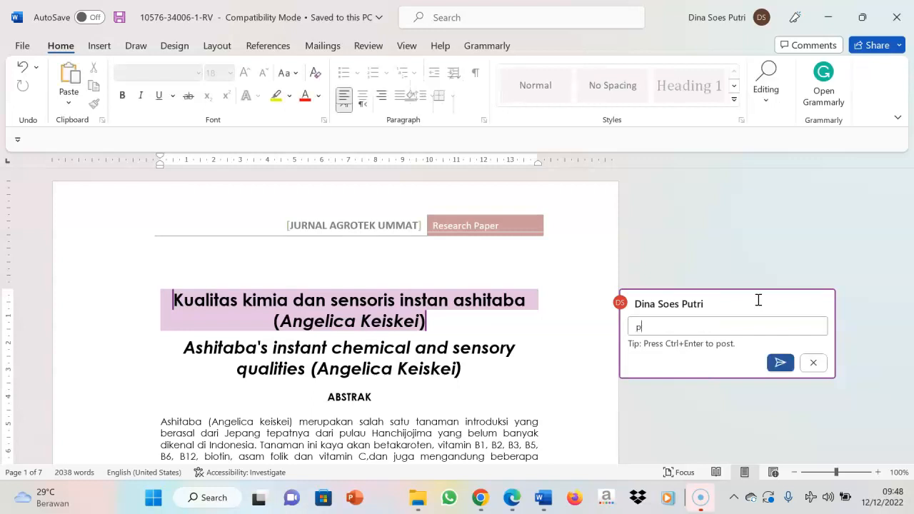
key(BackSpace)
text(disaranakna untuk men)
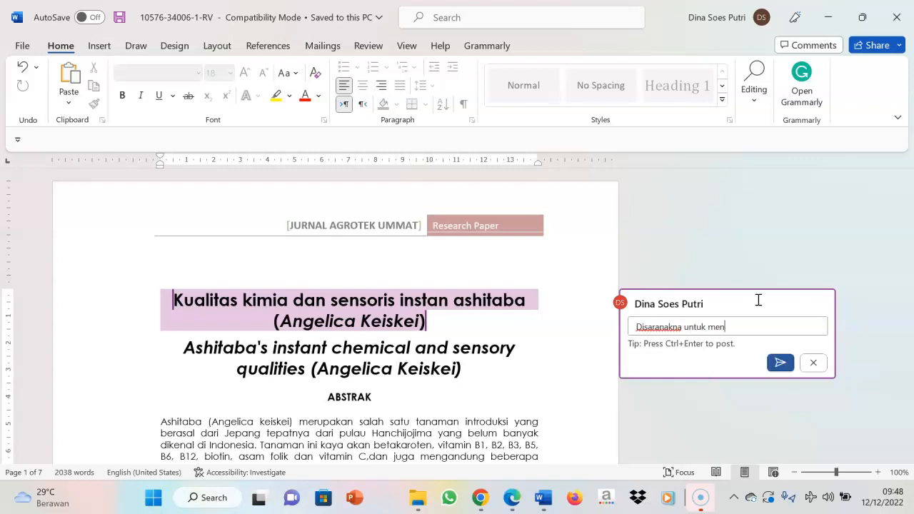
text(g)
key(BackSpace)
key(BackSpace)
click(781, 364)
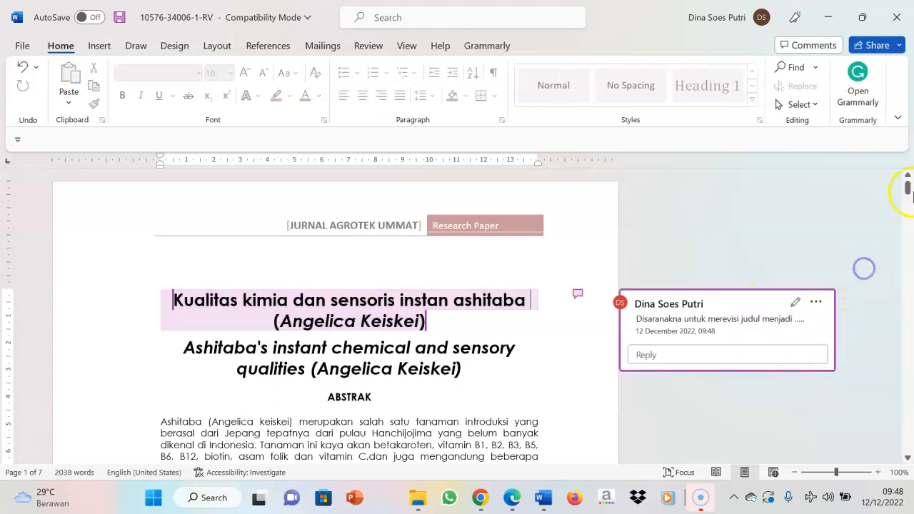
Examine the background sentences that open the Indonesian abstract, up to the sentence introducing the research topic
mouse_move(908, 187)
mouse_down()
mouse_move(908, 202)
mouse_move(908, 187)
mouse_up()
mouse_move(363, 253)
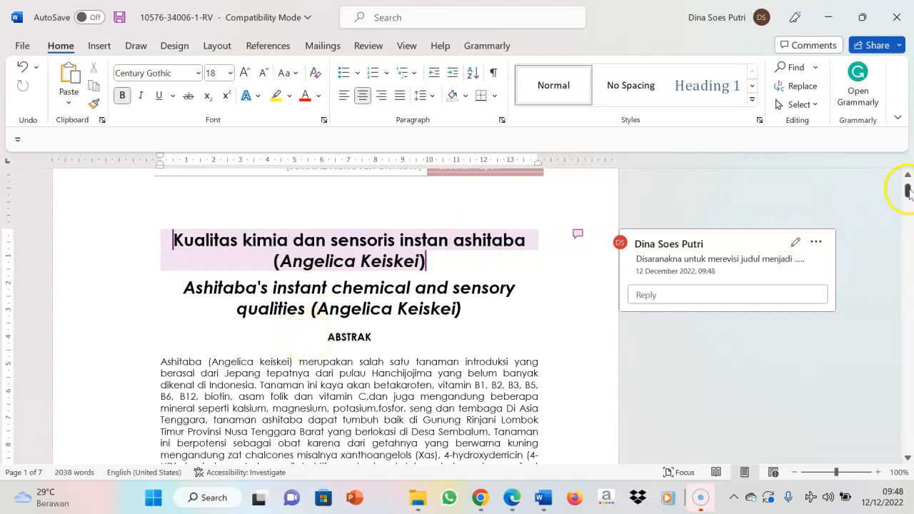
drag(908, 190, 909, 196)
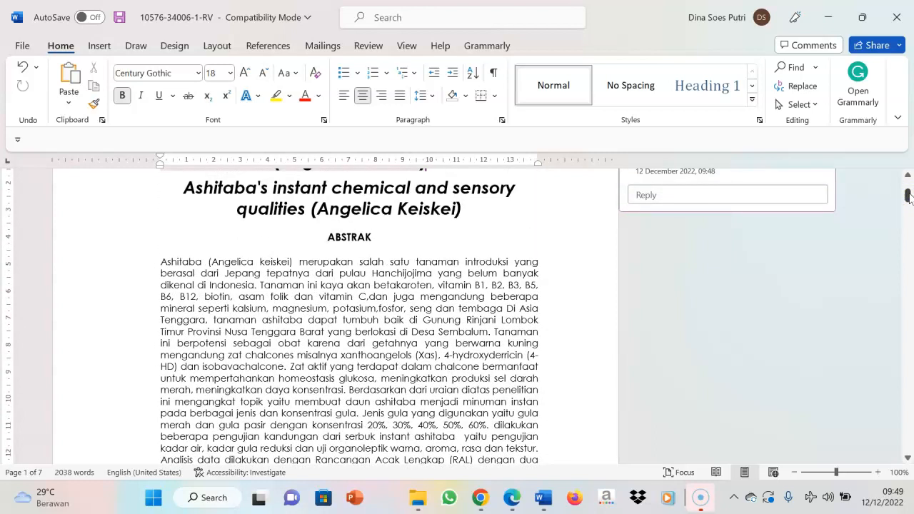
drag(909, 197, 908, 198)
click(160, 202)
drag(160, 202, 218, 220)
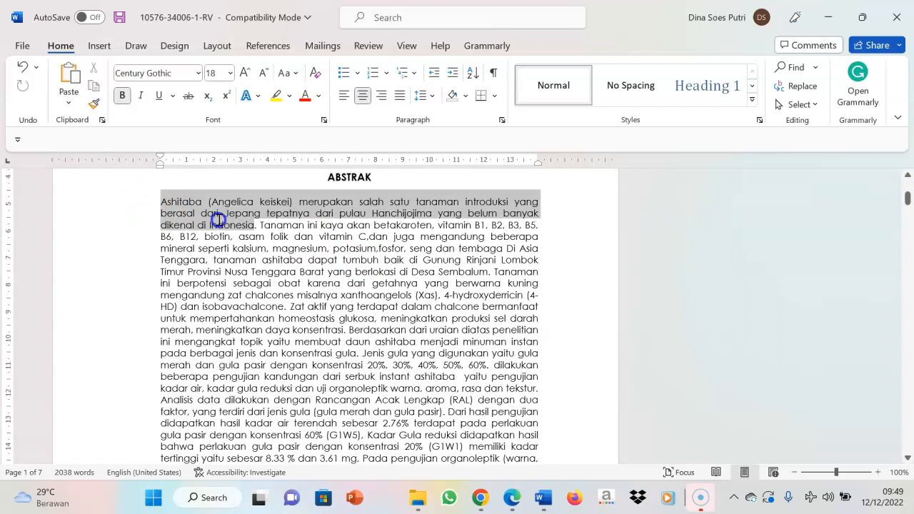
drag(218, 219, 217, 220)
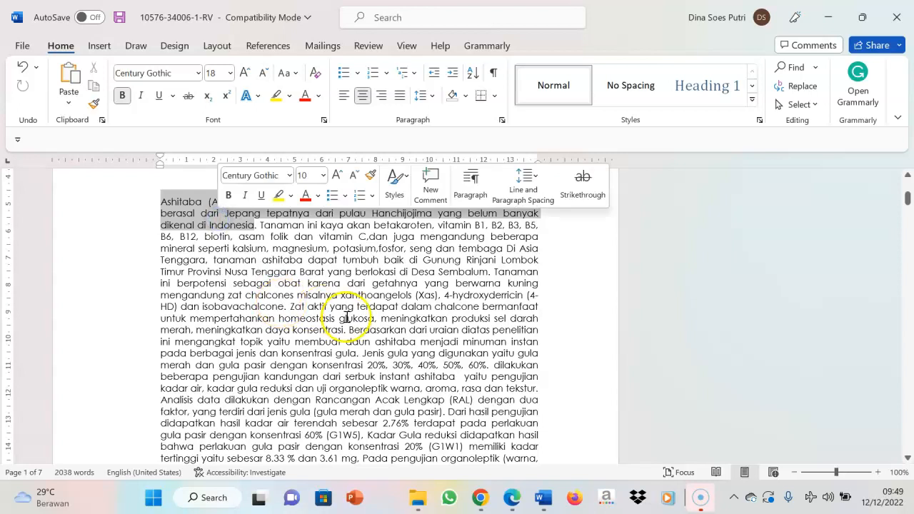
drag(372, 341, 360, 357)
drag(162, 201, 347, 323)
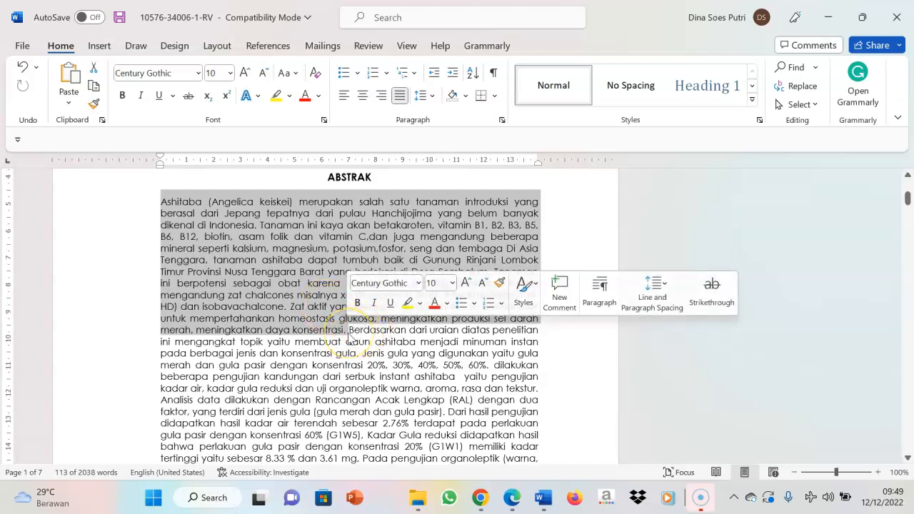
click(350, 337)
Post a comment on the abstract's background sentences, from "Ashitaba" to "daya konsentrasi.", beginning with "Mohon meringkas pendahul"
drag(347, 331, 160, 199)
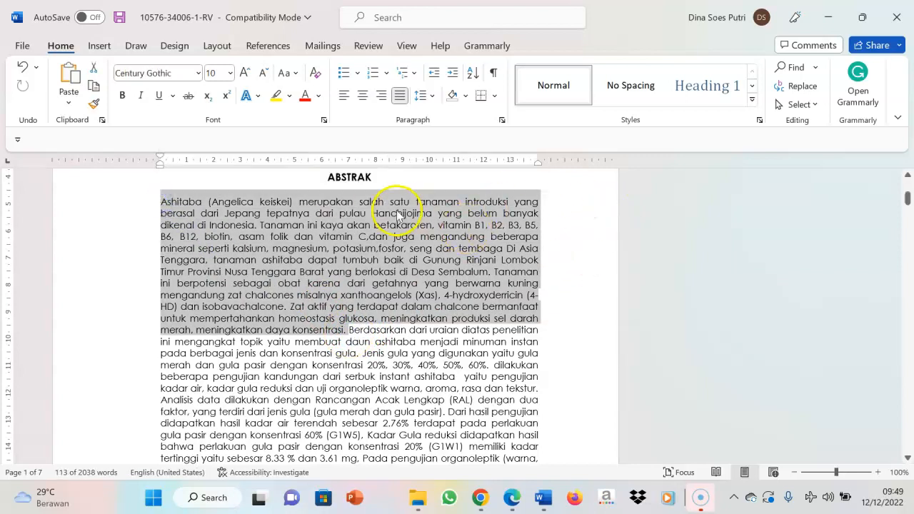
right_click(445, 251)
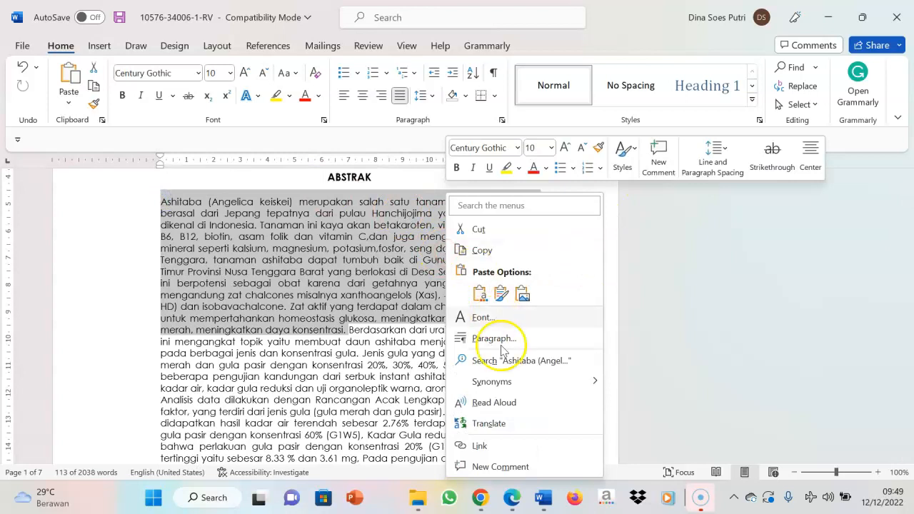
click(495, 467)
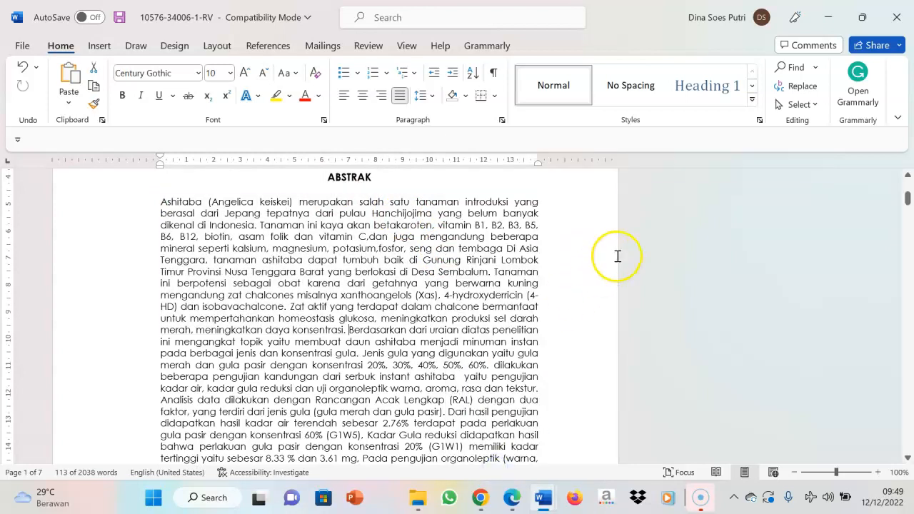
text(moho)
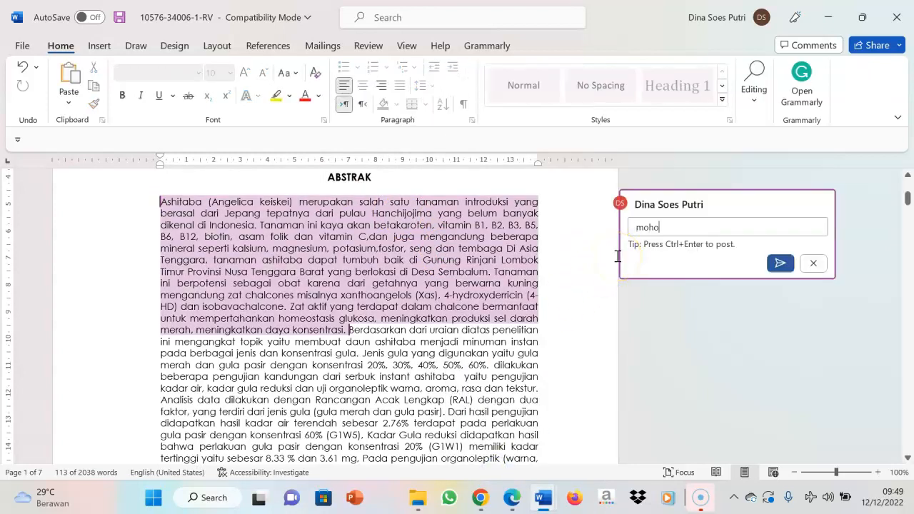
text(n meringkas )
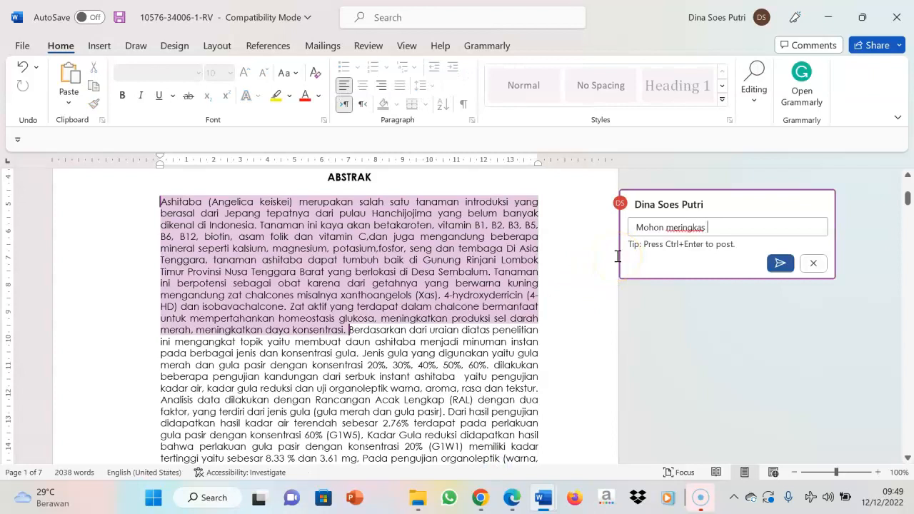
text(pendahuluan)
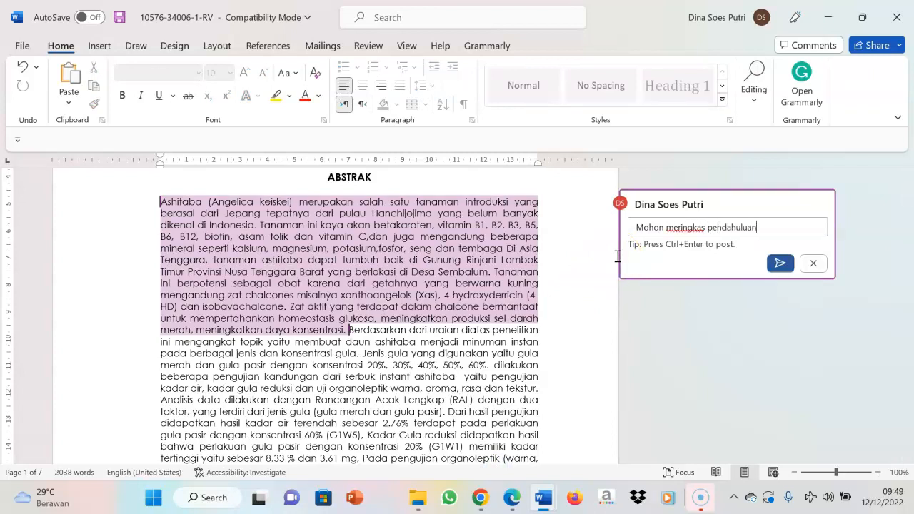
click(786, 263)
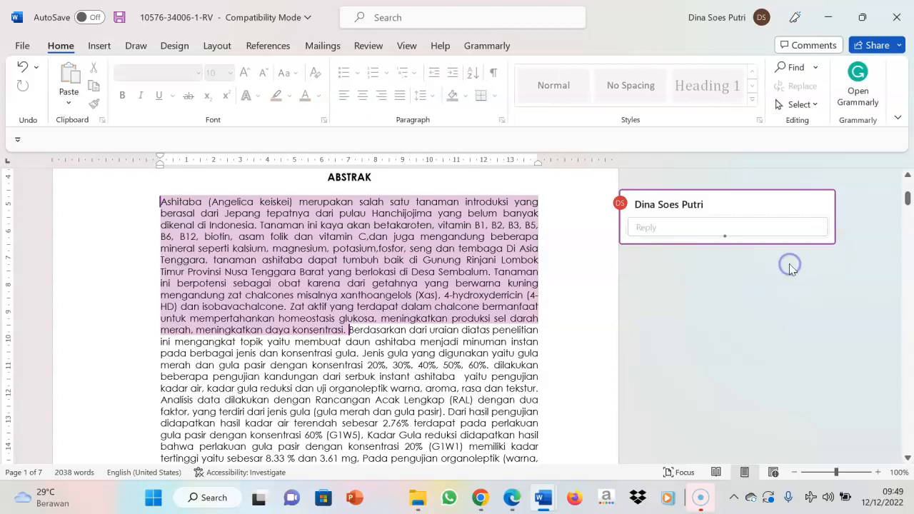
Examine the method and results sentences of the Indonesian abstract, from "Jenis gula yang digunakan" to "disukai oleh panelis."
click(689, 328)
click(908, 457)
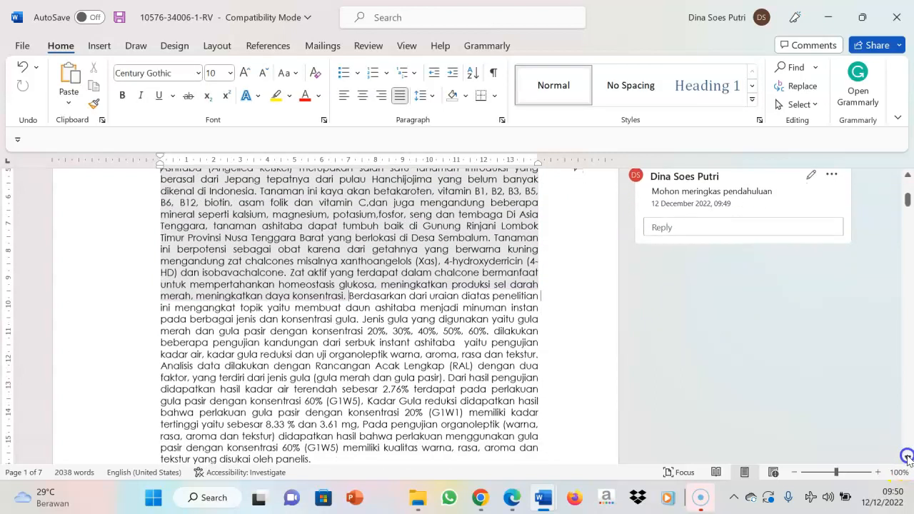
scroll(908, 457, down, 3)
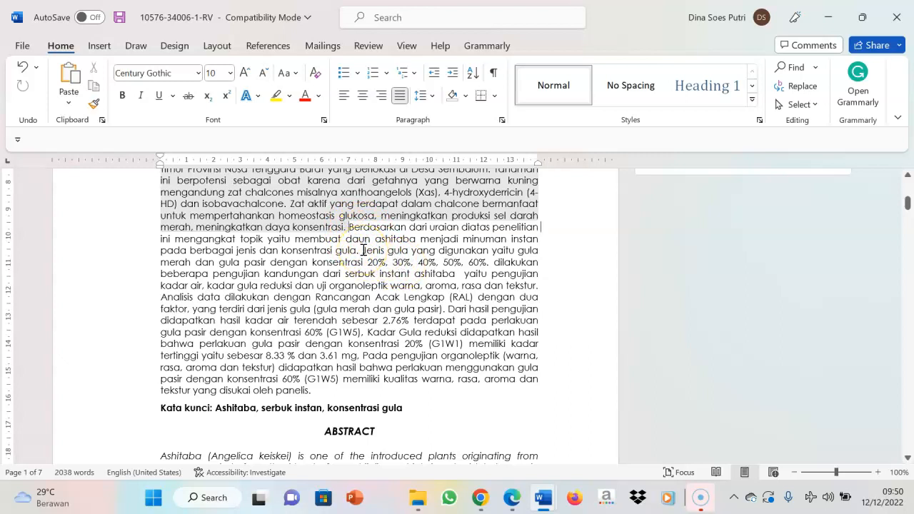
drag(363, 251, 446, 314)
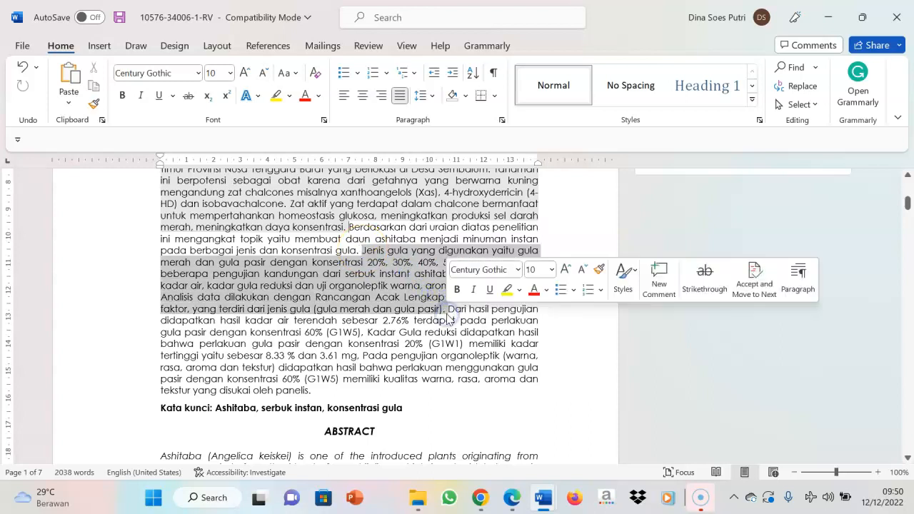
click(448, 311)
drag(447, 312, 481, 387)
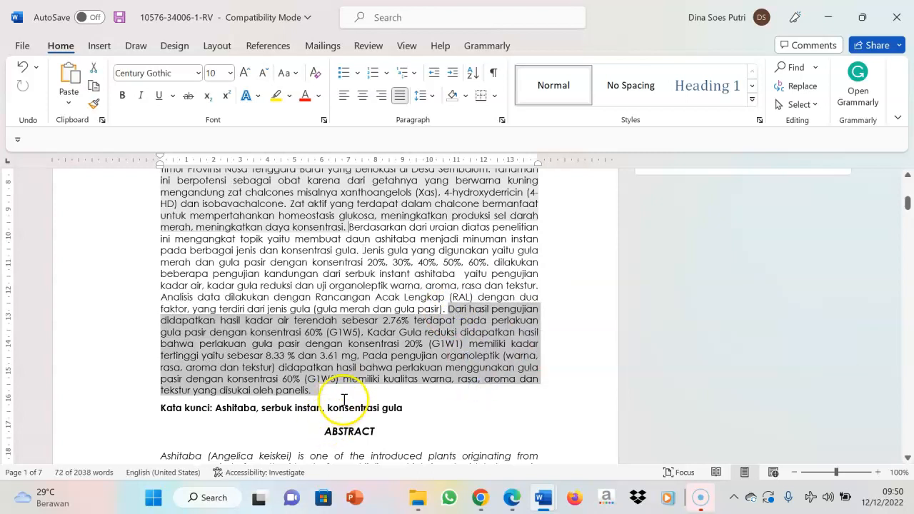
Post a comment at the end of the Indonesian abstract, after "panelis", reading "Belum ada kesimpulan"
click(305, 395)
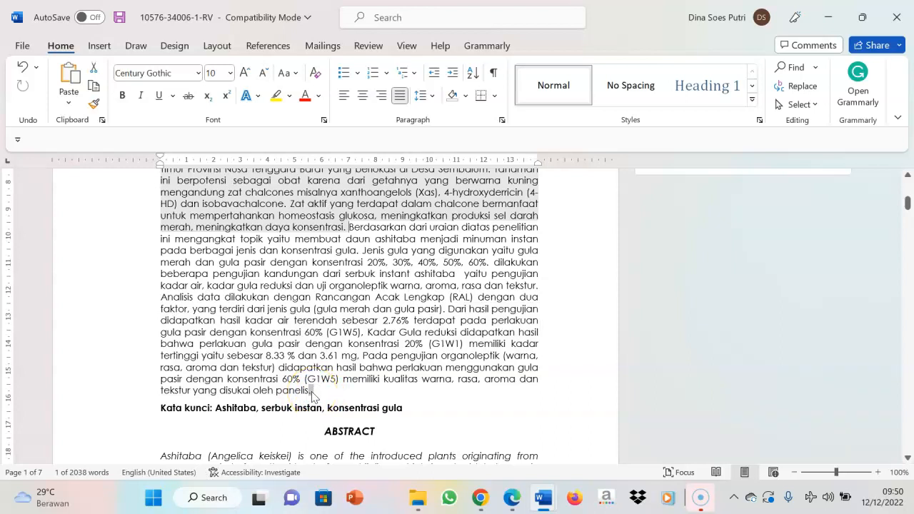
right_click(312, 395)
click(337, 377)
text(ne)
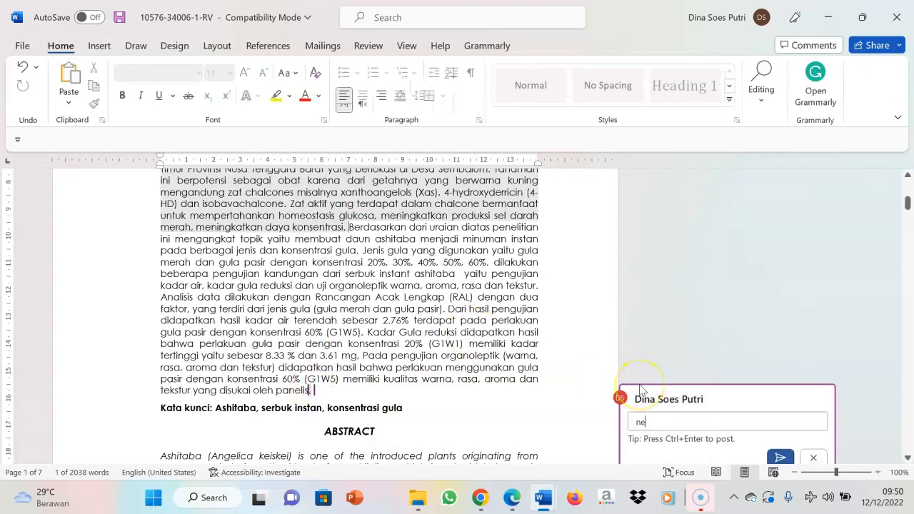
key(BackSpace)
key(BackSpace)
text(belum ad)
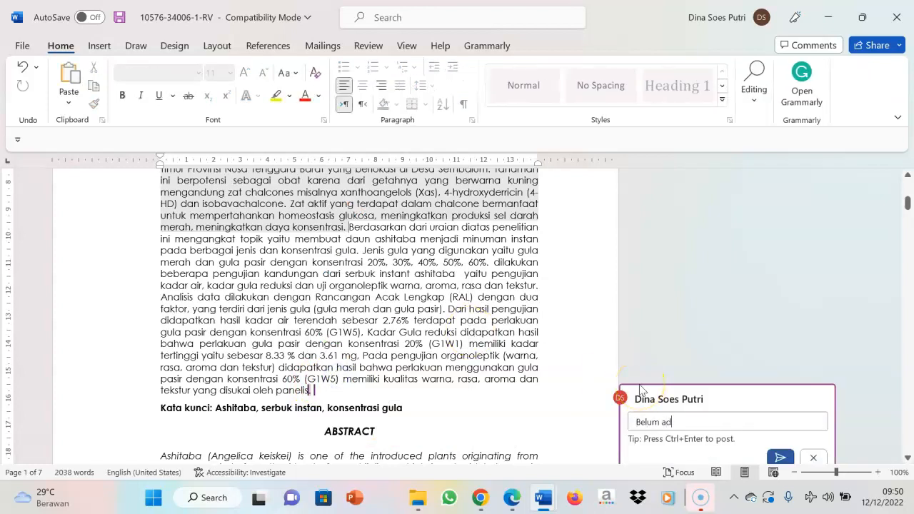
text(a kesimpulan)
click(780, 458)
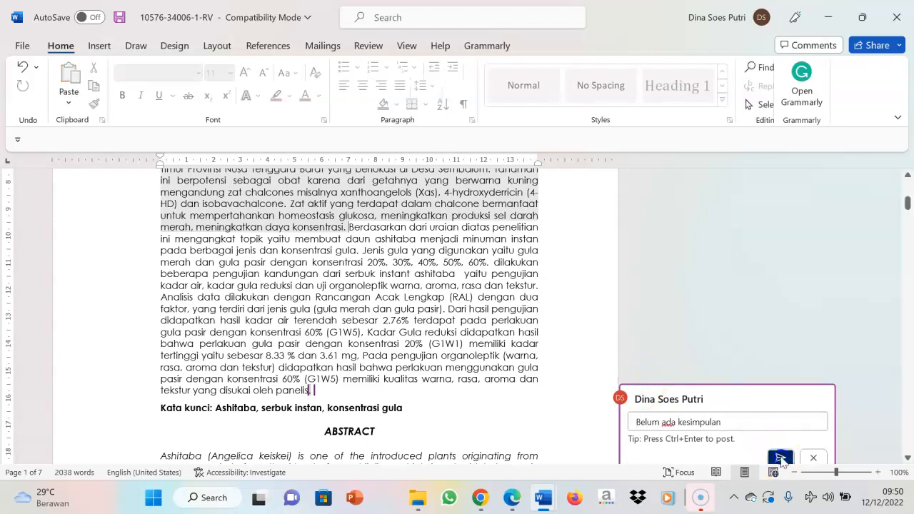
click(820, 297)
Examine the Indonesian keywords below the abstract and compare them with the manuscript's title
drag(908, 205, 909, 207)
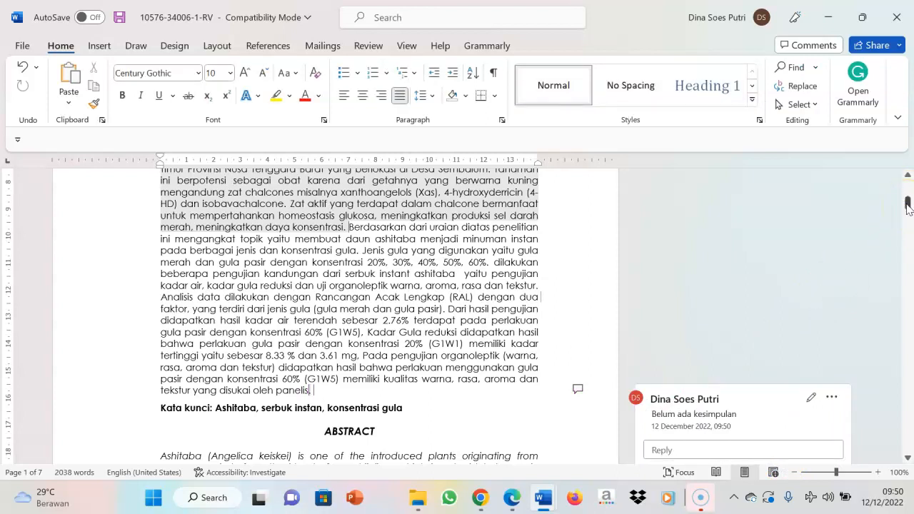
drag(908, 207, 909, 174)
drag(908, 182, 908, 206)
drag(215, 341, 411, 343)
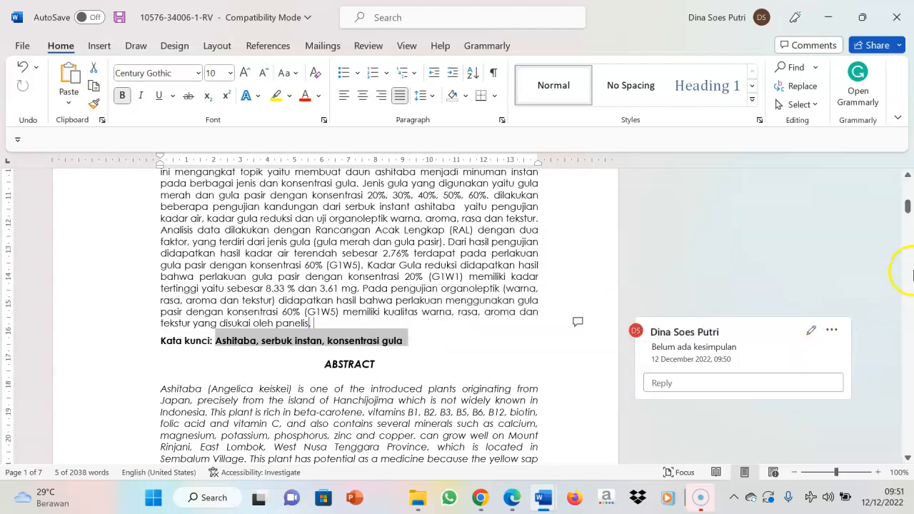
mouse_move(908, 206)
mouse_down()
mouse_move(908, 182)
mouse_move(910, 208)
mouse_up()
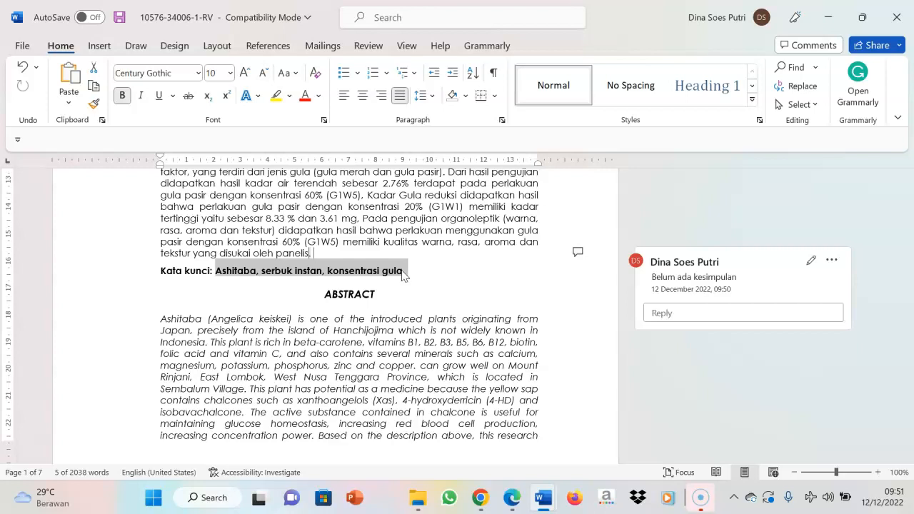
drag(908, 214, 905, 193)
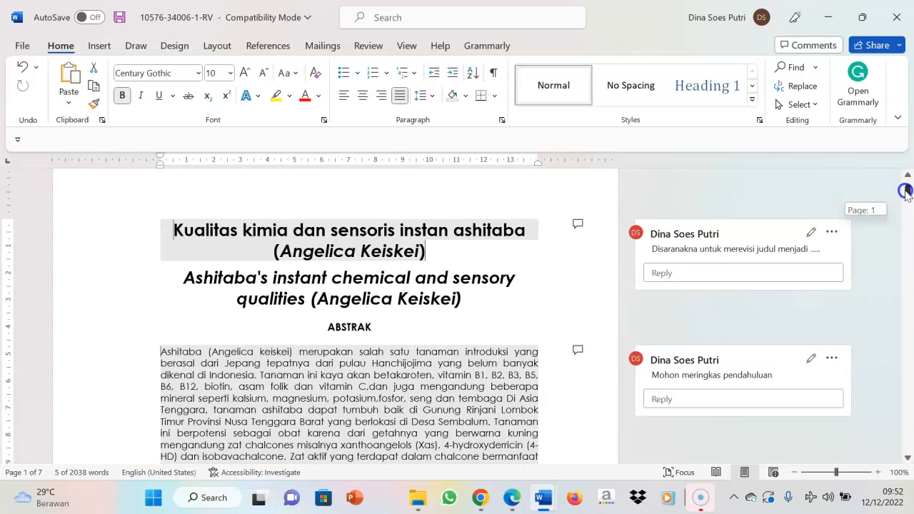
drag(907, 193, 907, 193)
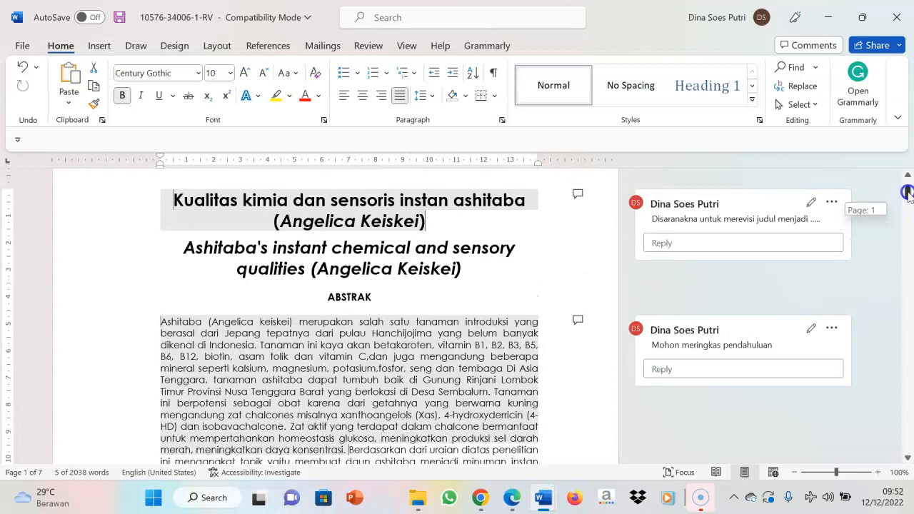
Examine the numbered points of the SIMPULAN/CONCLUSION section near the end of the manuscript
drag(908, 192, 909, 402)
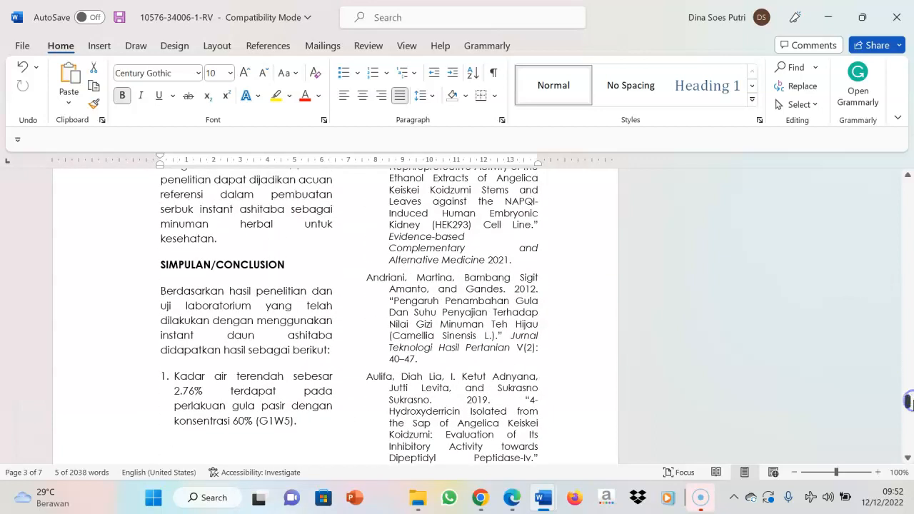
click(174, 376)
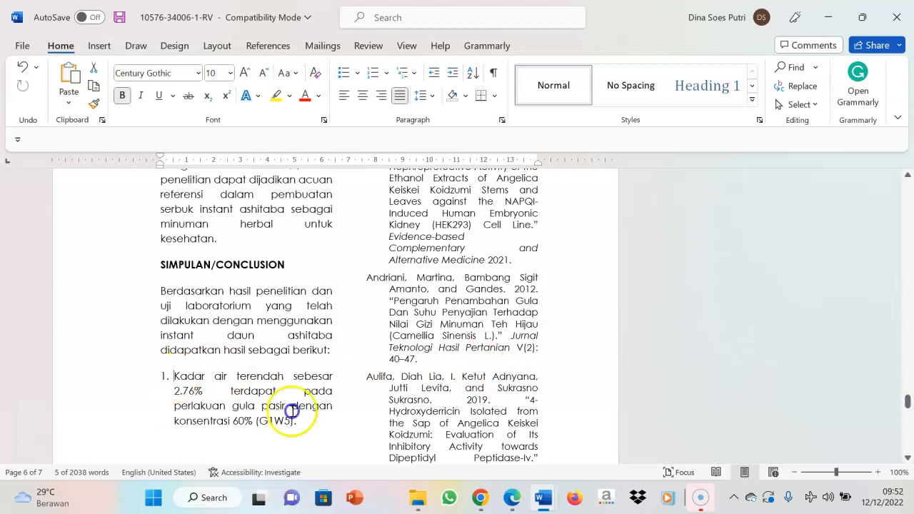
shift+click(319, 423)
click(666, 421)
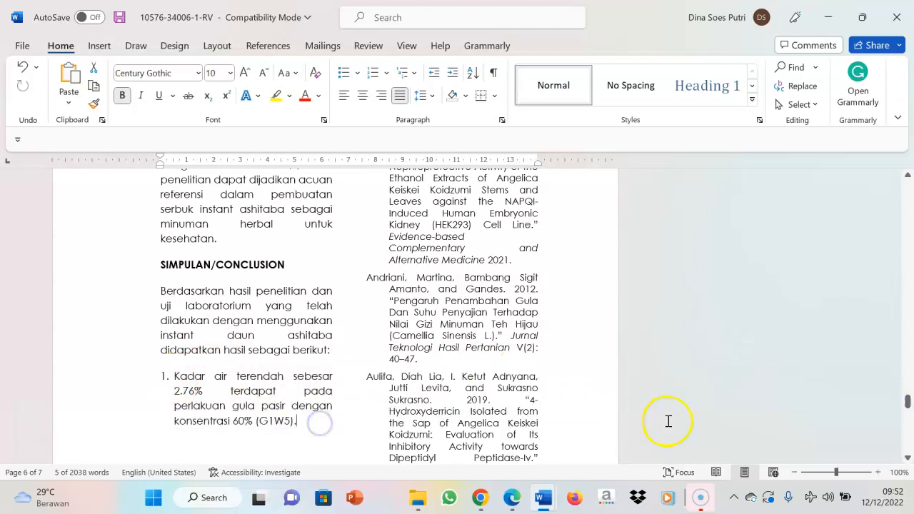
drag(908, 402, 909, 384)
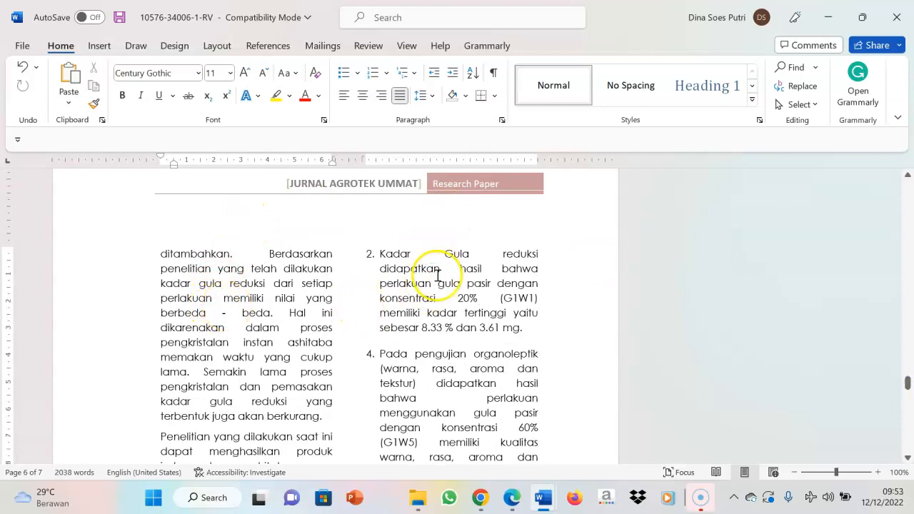
Save the commented manuscript as a Word Document named "revisi draft artikel agrotek" in the Downloads folder
click(24, 44)
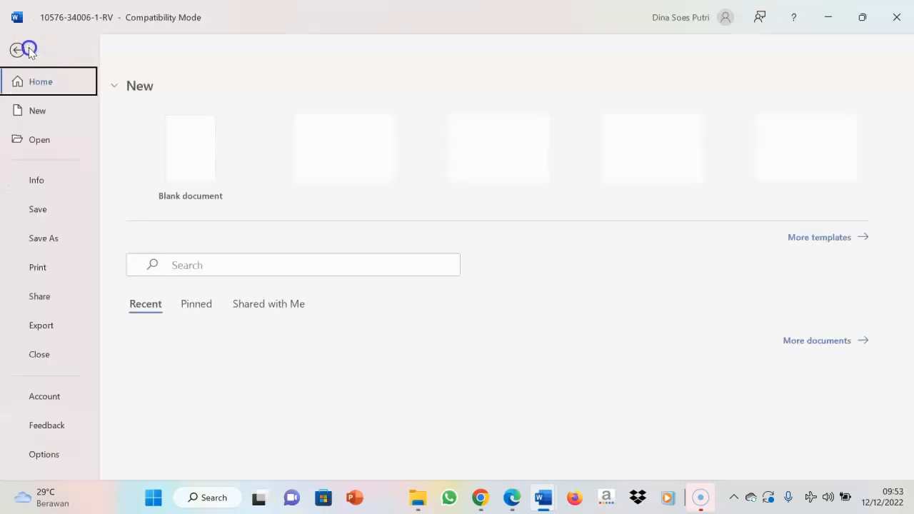
click(40, 239)
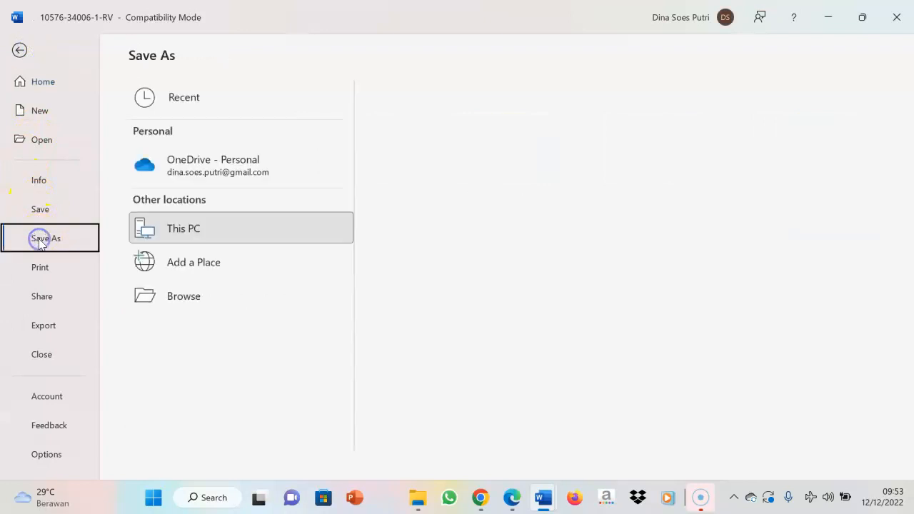
click(349, 237)
click(495, 161)
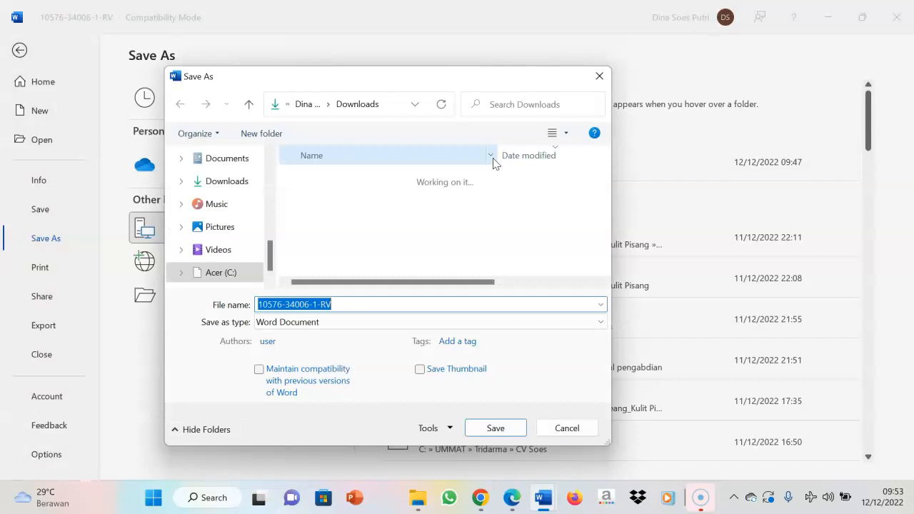
text(revisi draft artikel agrot)
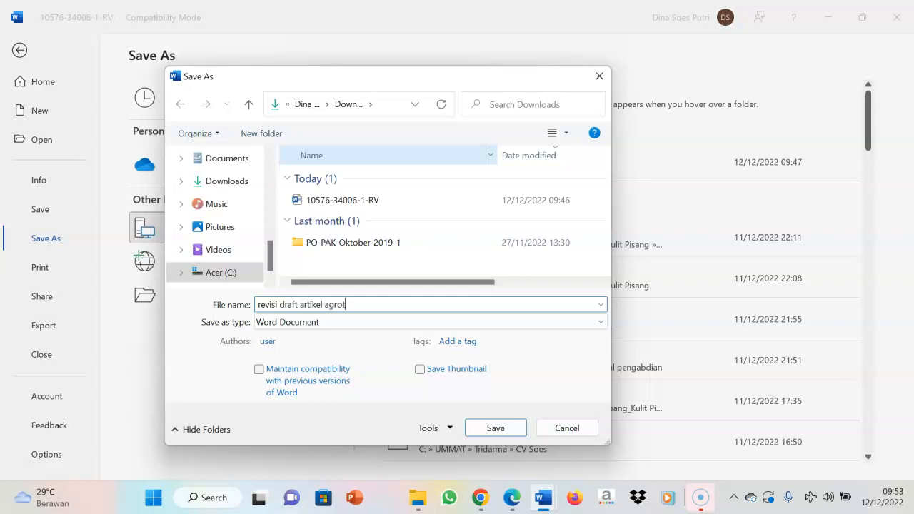
text(ek)
click(492, 426)
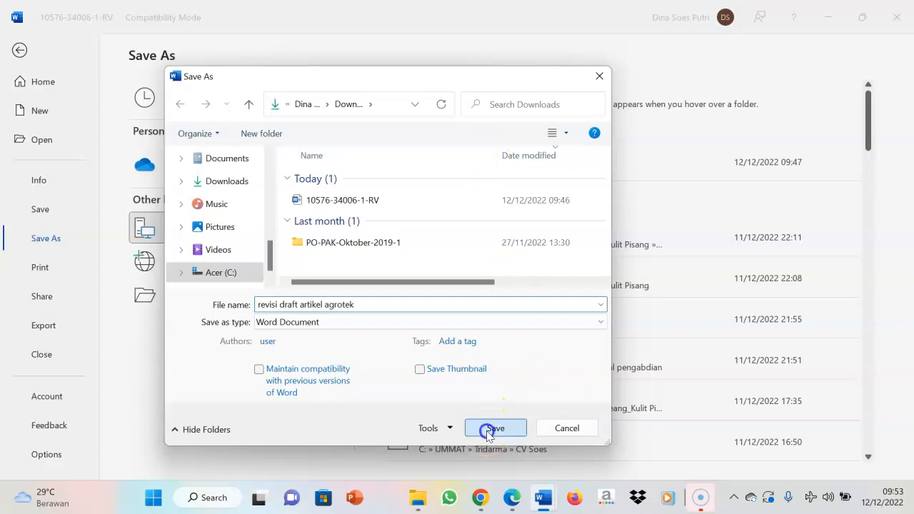
click(497, 281)
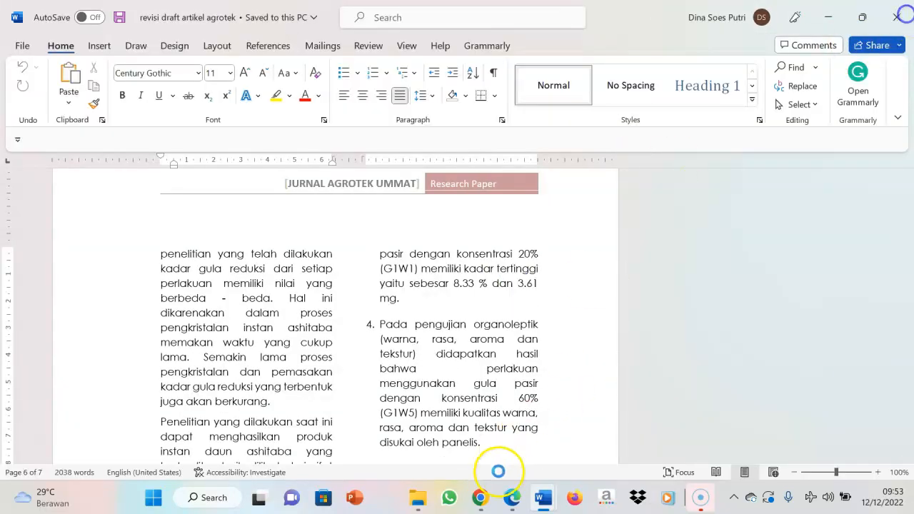
Switch to Chrome and open the Review Form from the review steps of submission #10576
click(483, 497)
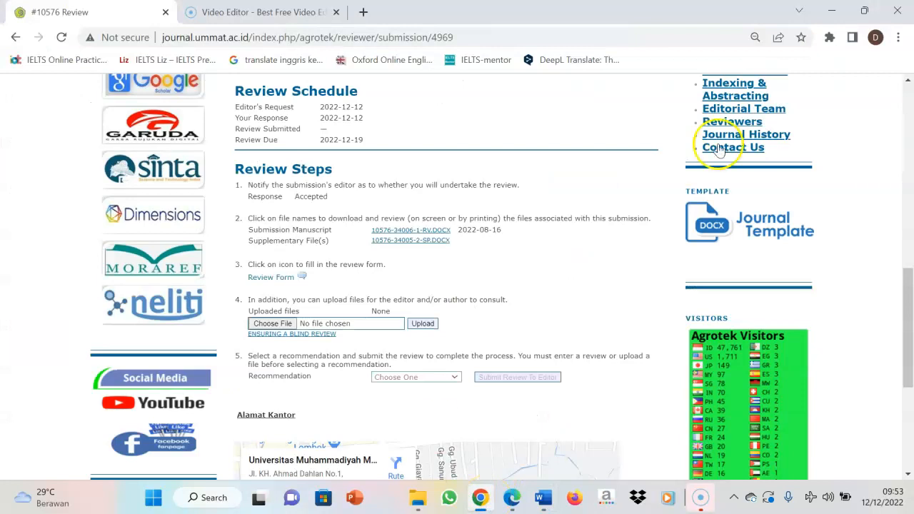
scroll(910, 363, down, 1)
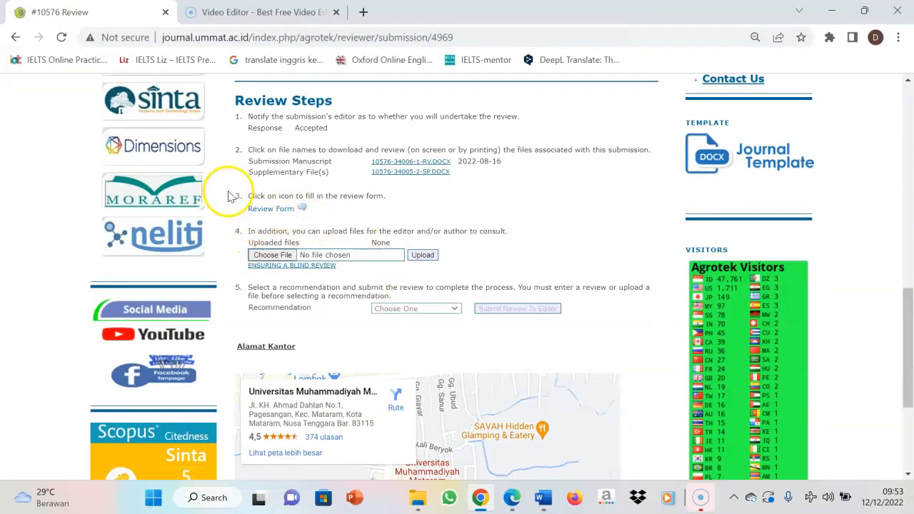
click(267, 208)
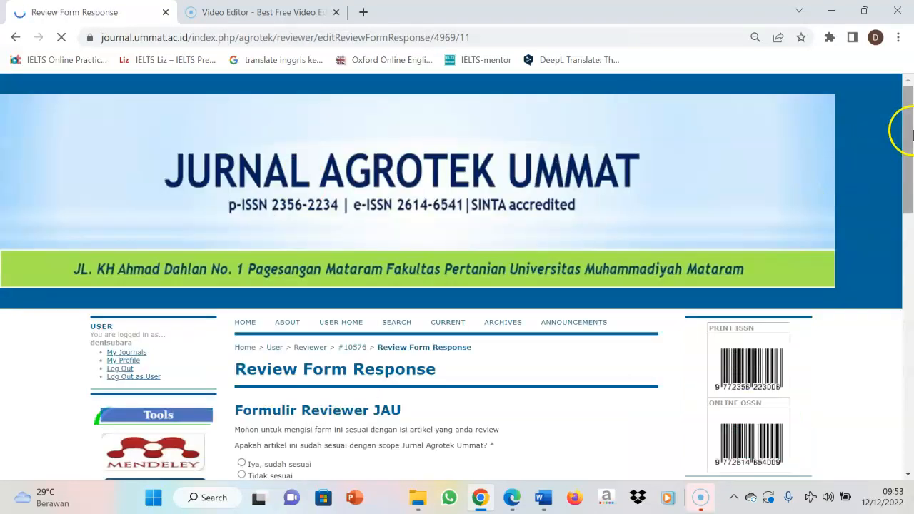
Examine the reviewer form's questions from the journal scope question down to the recommendation options for the article
drag(908, 129, 909, 223)
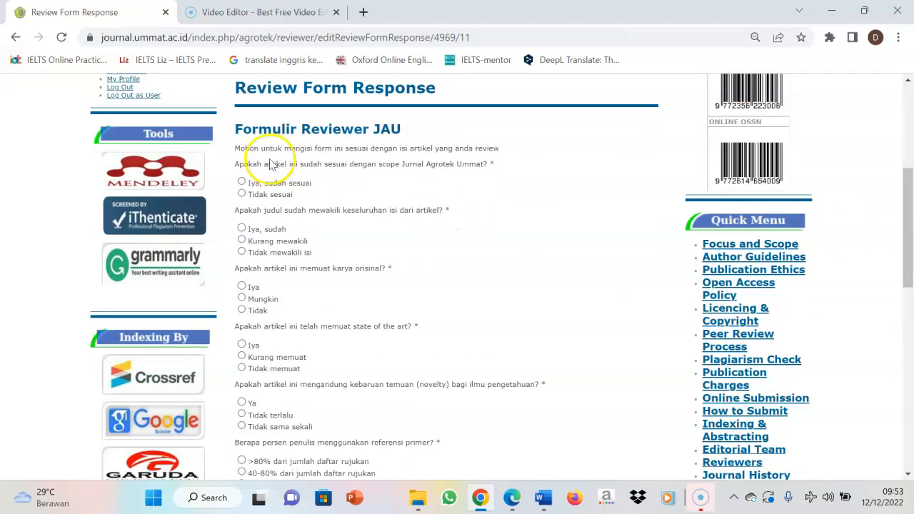
drag(904, 205, 909, 360)
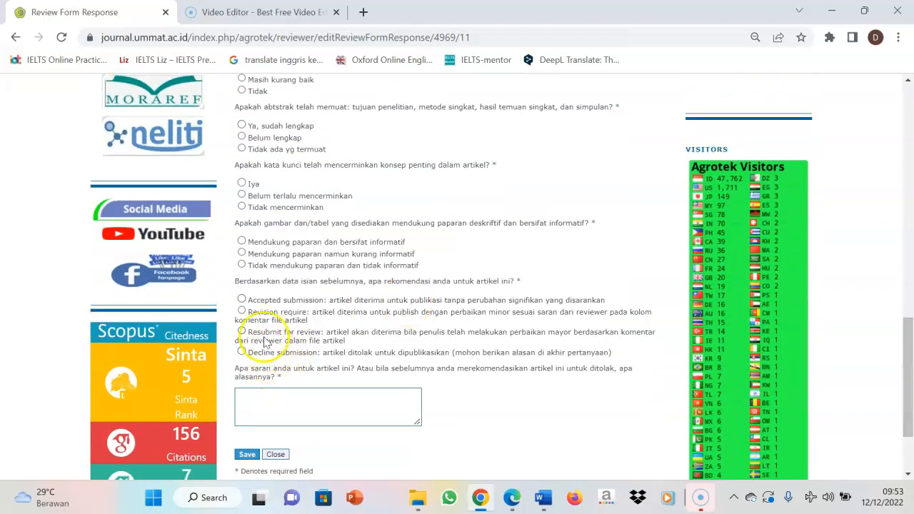
drag(234, 286, 529, 280)
click(529, 280)
drag(901, 351, 908, 371)
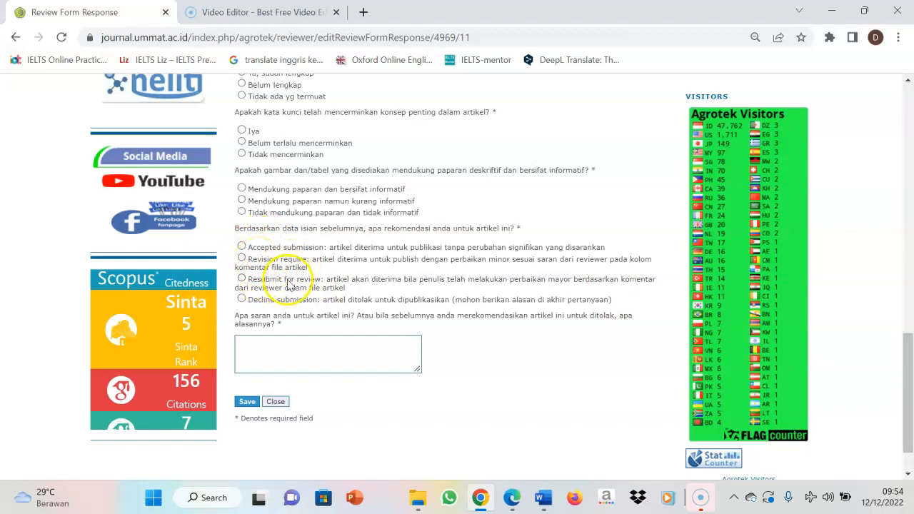
click(259, 341)
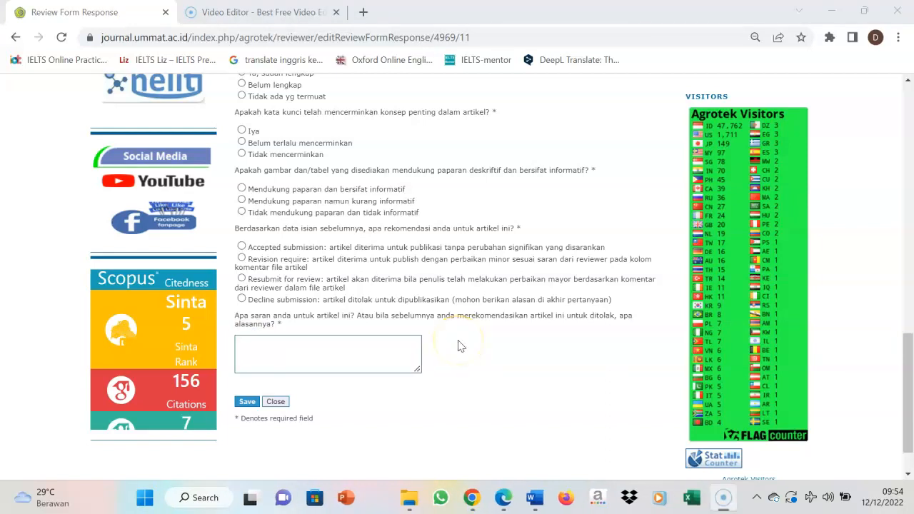
Examine the form's questions on primary and recent references, then the closing question asking for suggestions or rejection reasons
click(908, 310)
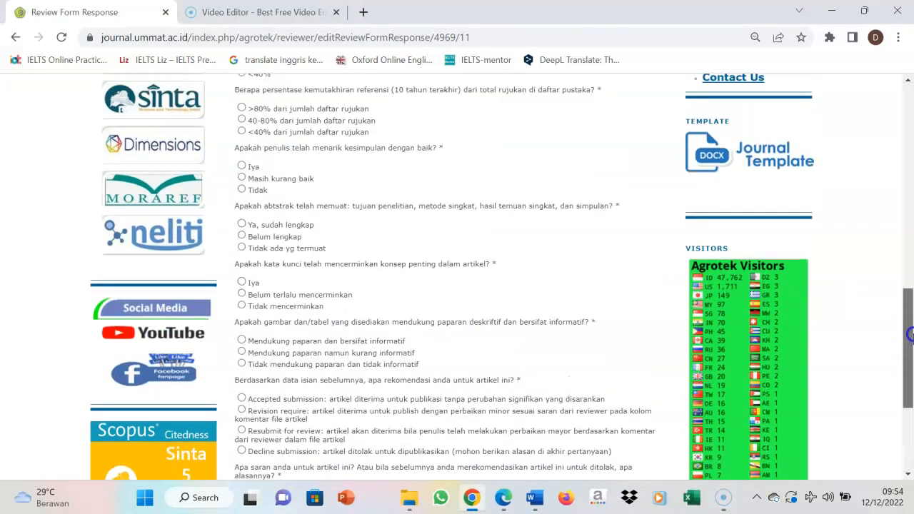
drag(910, 310, 910, 272)
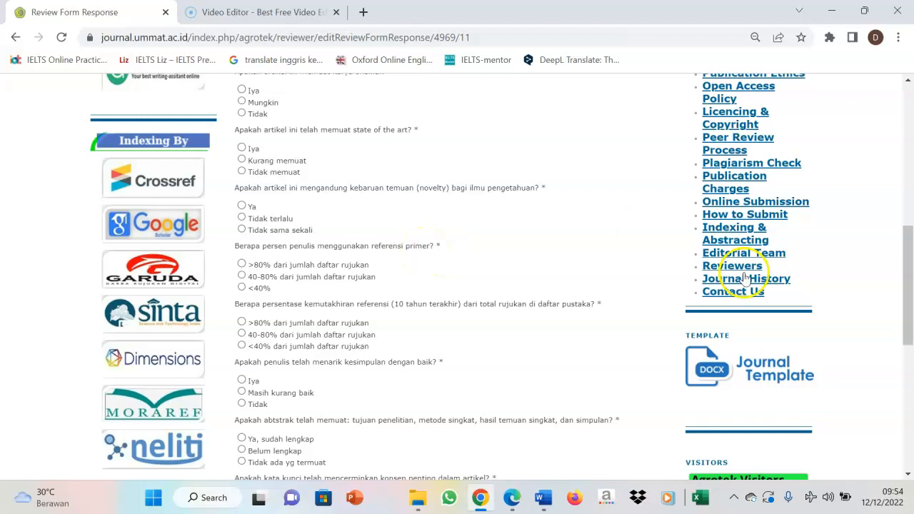
drag(909, 288, 910, 316)
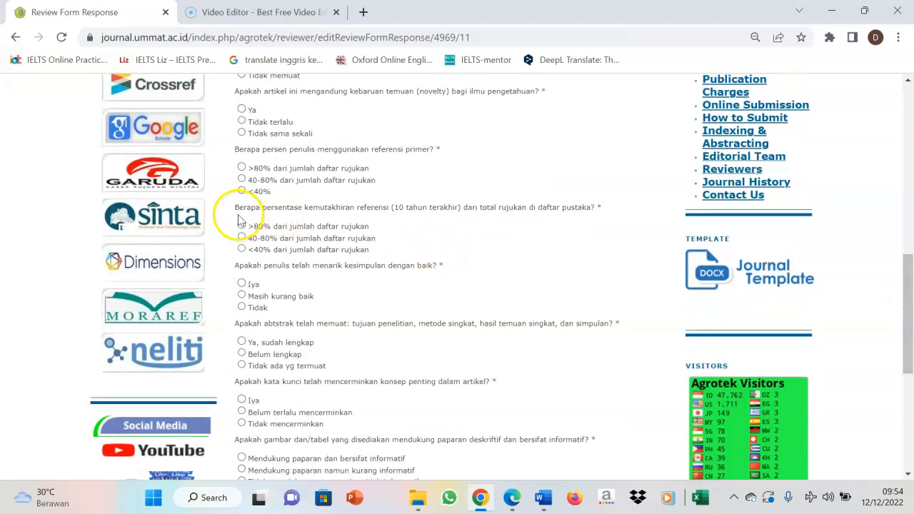
shift+click(260, 208)
click(322, 221)
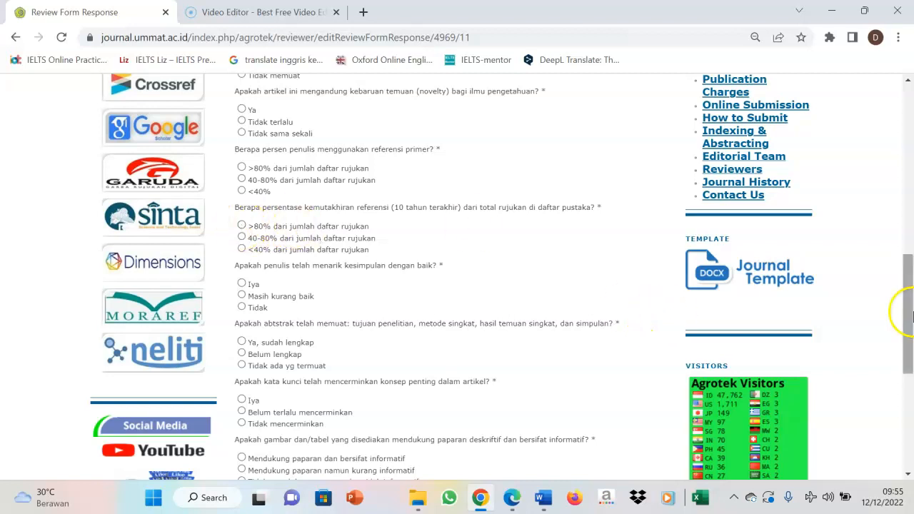
drag(911, 316, 911, 394)
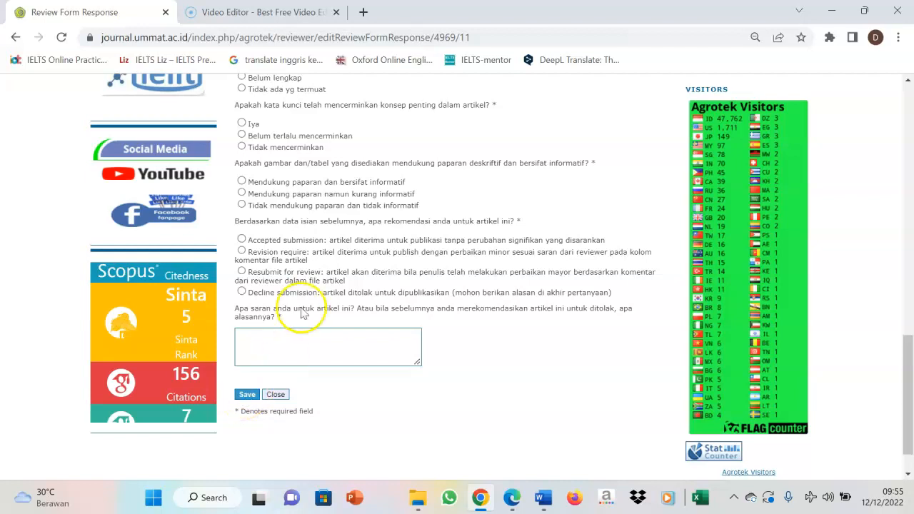
Answer the scope question "Iya, sudah sesuai", title "Iya, sudah", original work "Iya", state of the art "Kurang memuat" and novelty "Tidak terlalu"
drag(908, 343, 910, 185)
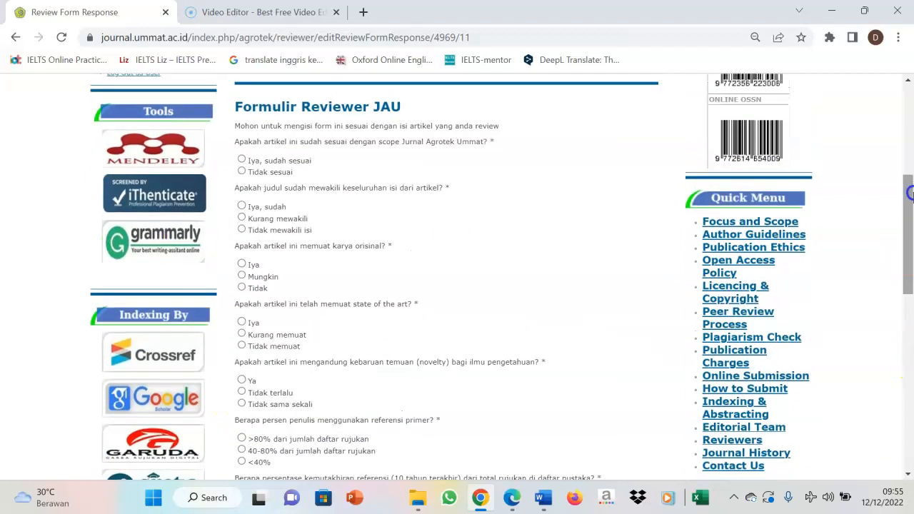
mouse_move(251, 172)
mouse_down()
mouse_move(253, 205)
mouse_move(244, 165)
mouse_up()
click(244, 165)
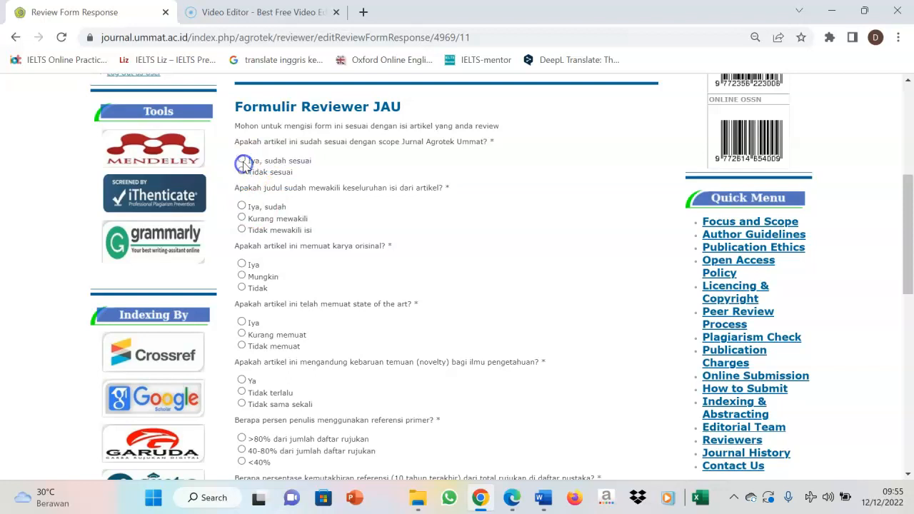
click(242, 206)
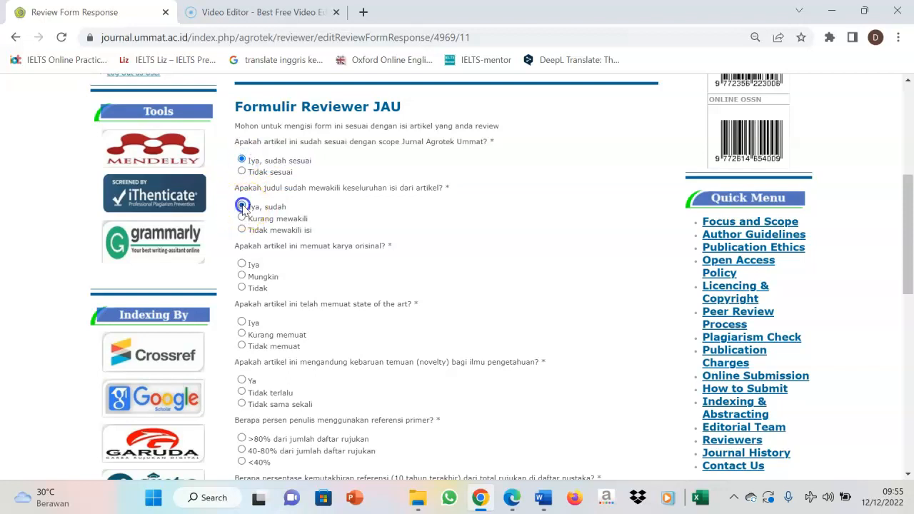
click(241, 265)
click(242, 333)
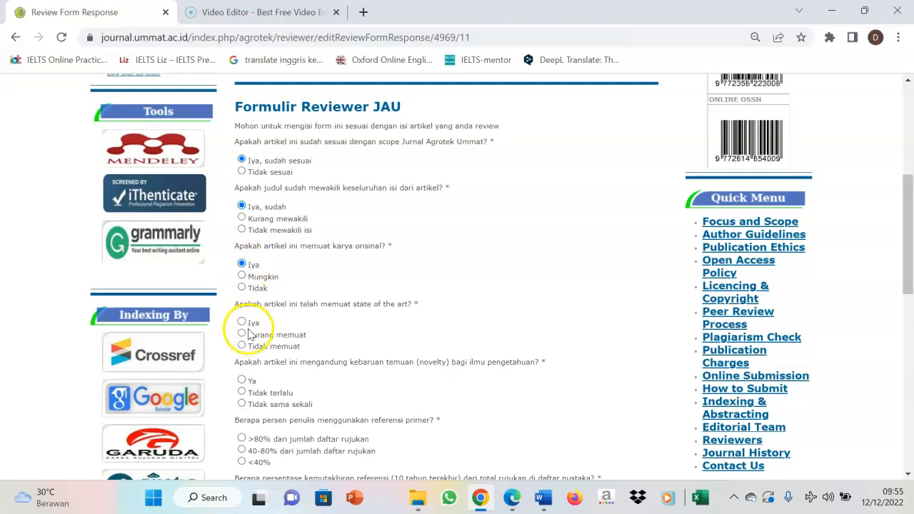
click(241, 392)
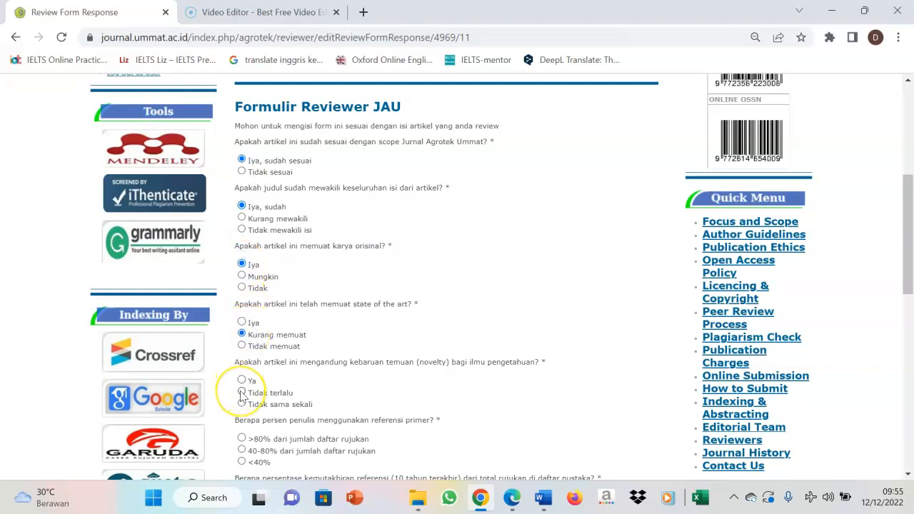
Rate both primary references and reference recency as ">80% dari jumlah daftar rujukan" and the conclusion as "Masih kurang baik"
drag(906, 247, 910, 319)
click(241, 194)
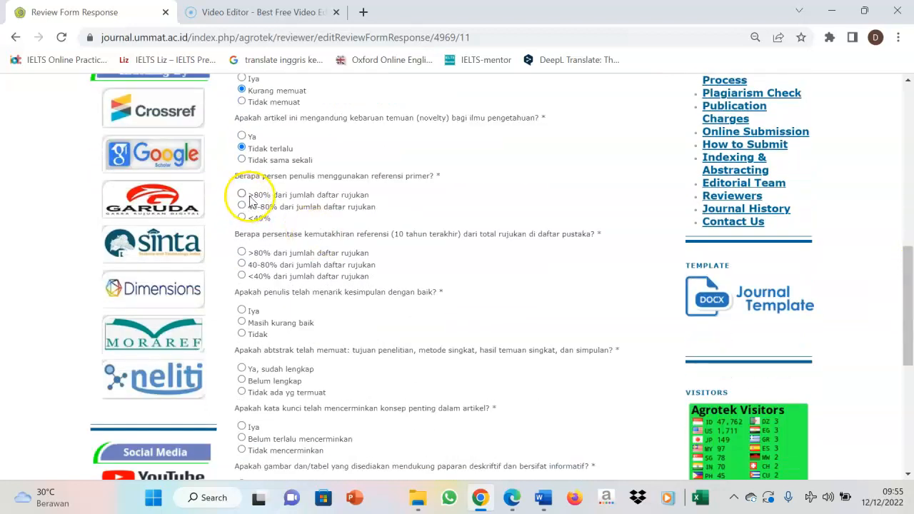
click(241, 252)
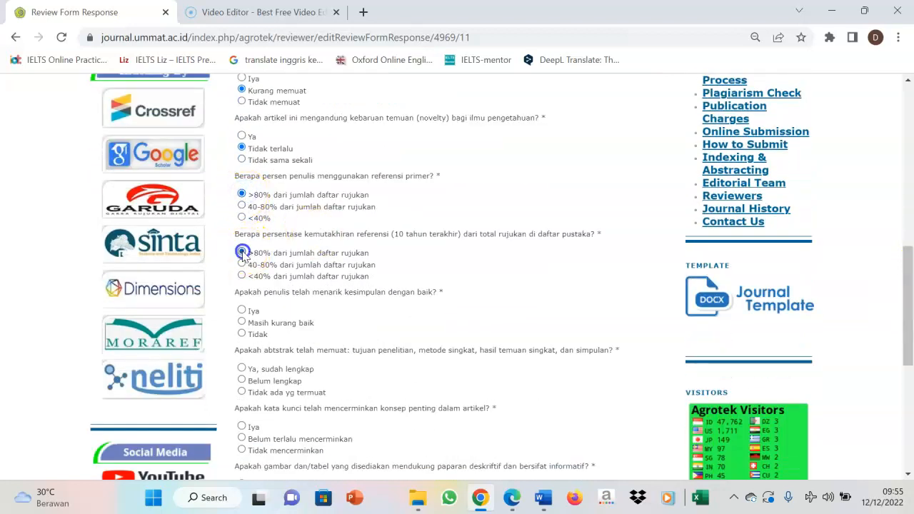
click(241, 322)
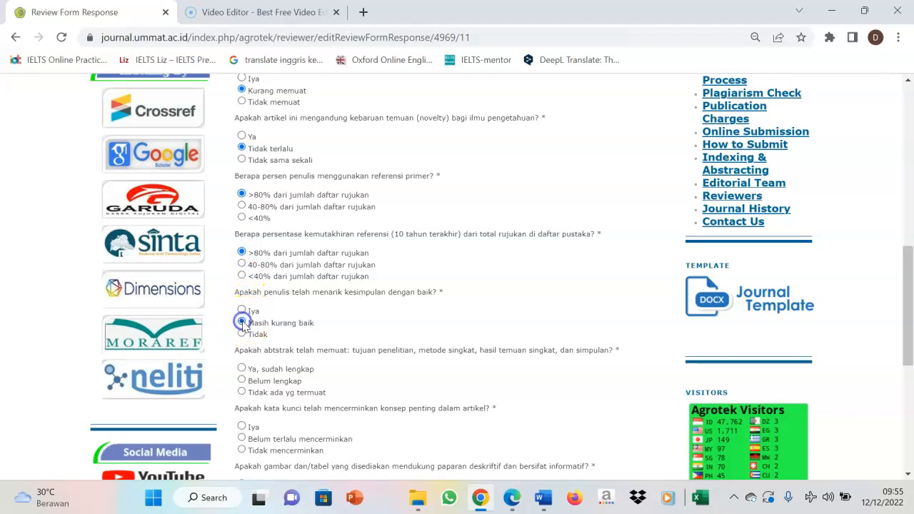
Rate the abstract "Belum lengkap", the keywords "Belum terlalu mencerminkan" and the figures and tables "Mendukung paparan namun kurang informatif"
drag(905, 310, 910, 368)
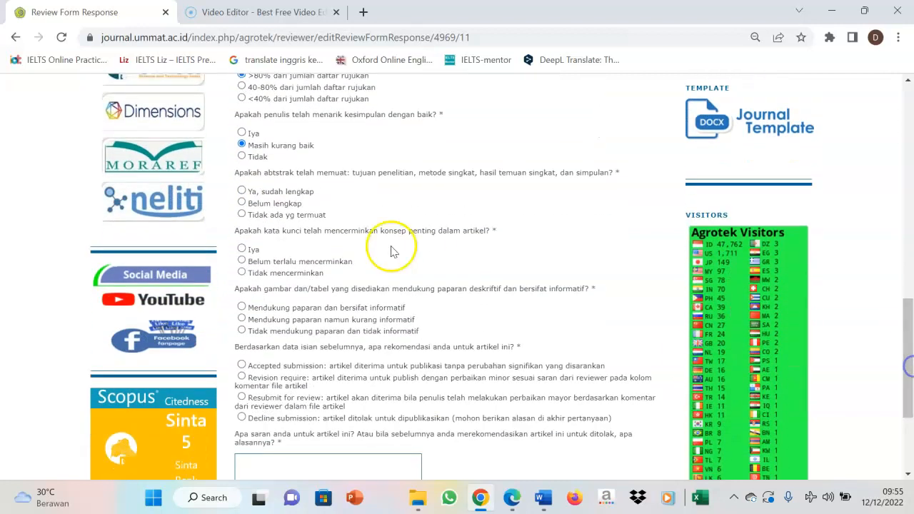
click(242, 203)
drag(909, 357, 910, 389)
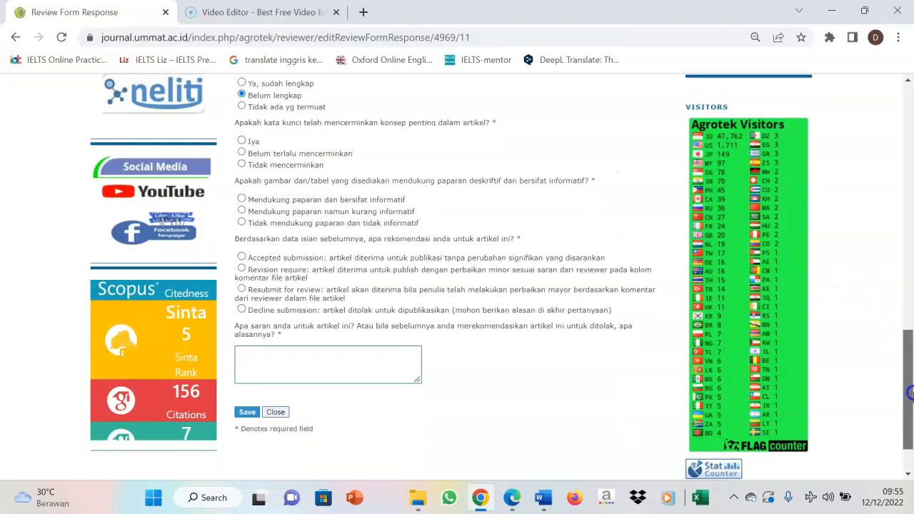
click(242, 151)
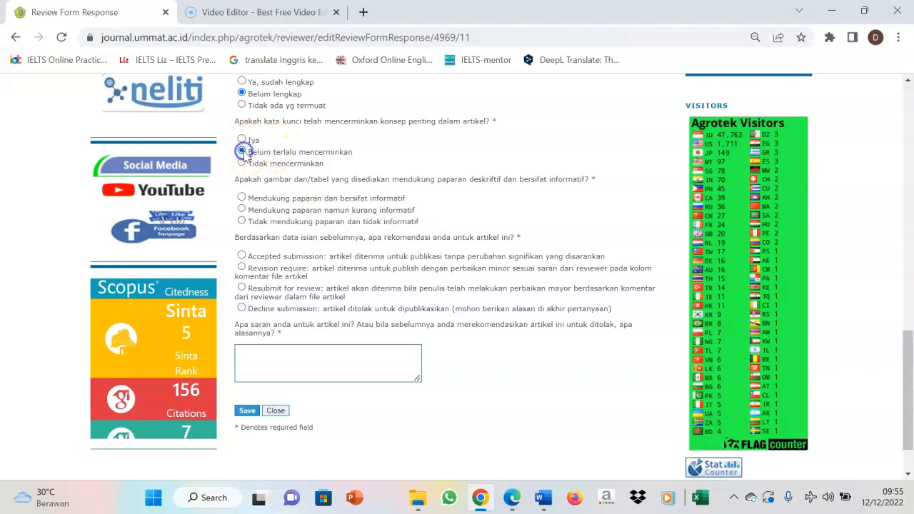
click(241, 209)
Recommend "Resubmit for review", enter the suggestion "mohon perbaikin sesuai komen di file" and save the review form
click(261, 354)
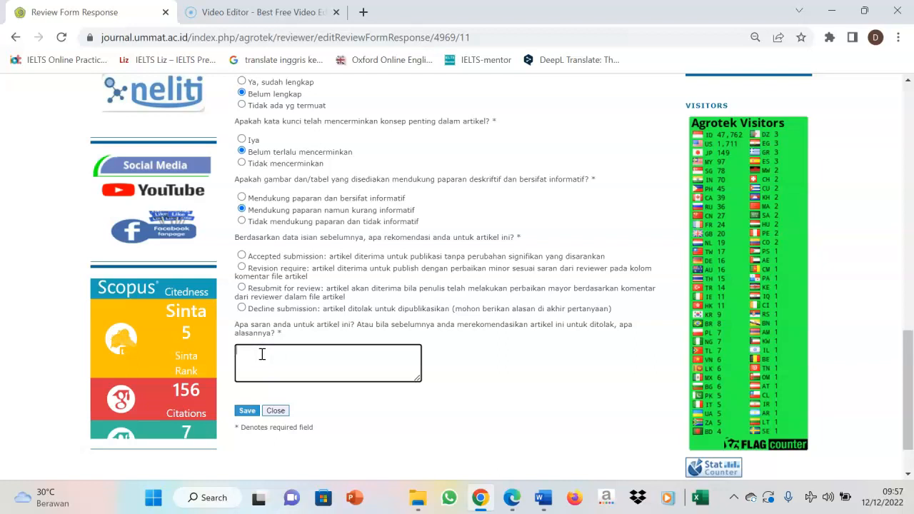
click(242, 287)
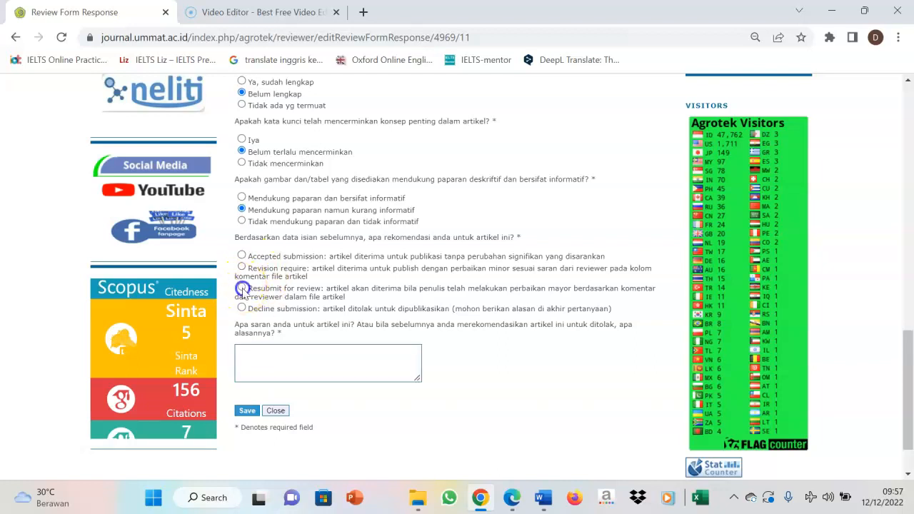
click(277, 361)
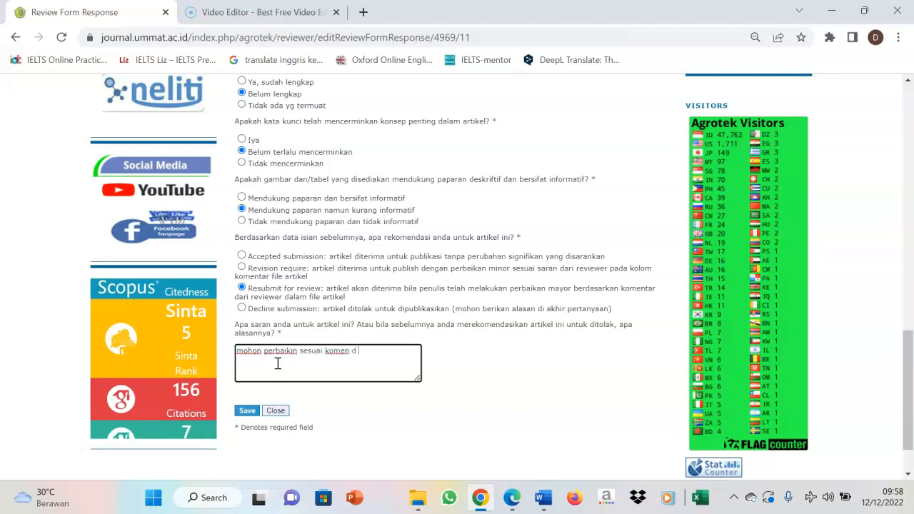
click(249, 410)
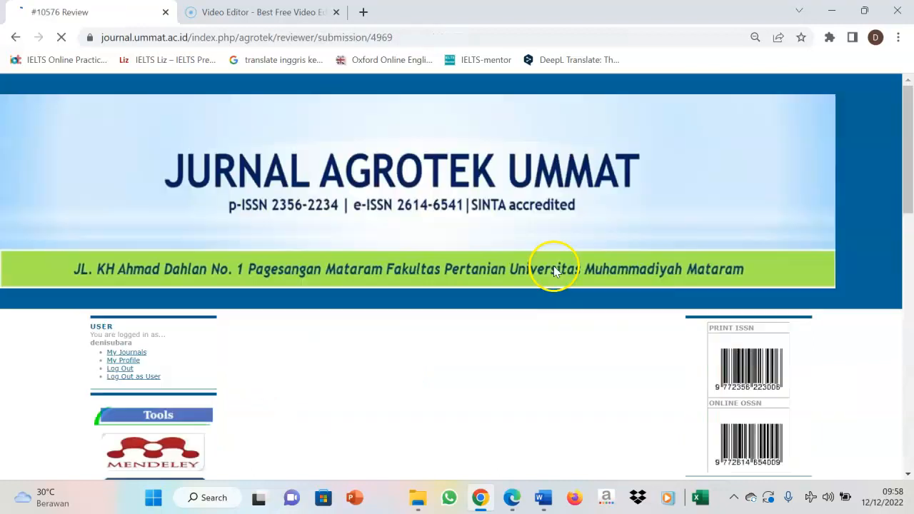
Upload "revisi draft artikel agrotek" from the Downloads folder as the review file in step 4 and check its entry
scroll(900, 223, down, 4)
drag(911, 223, 912, 336)
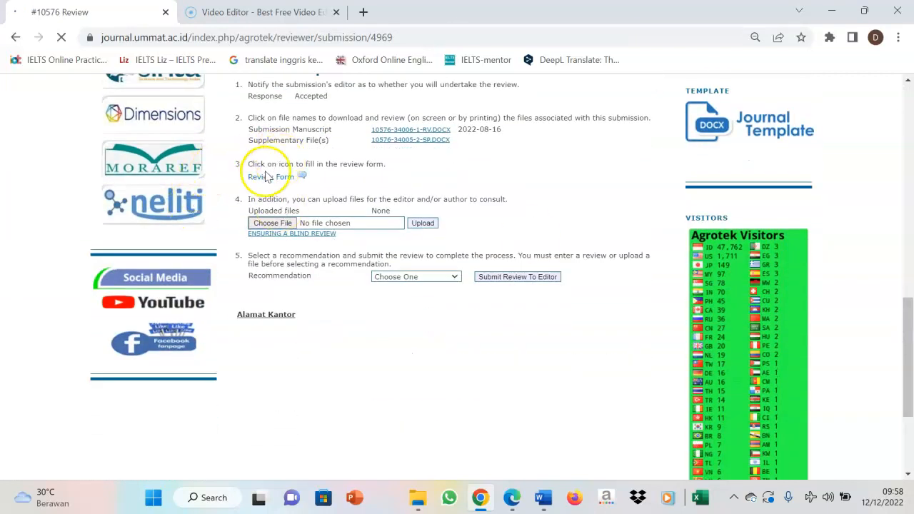
click(274, 226)
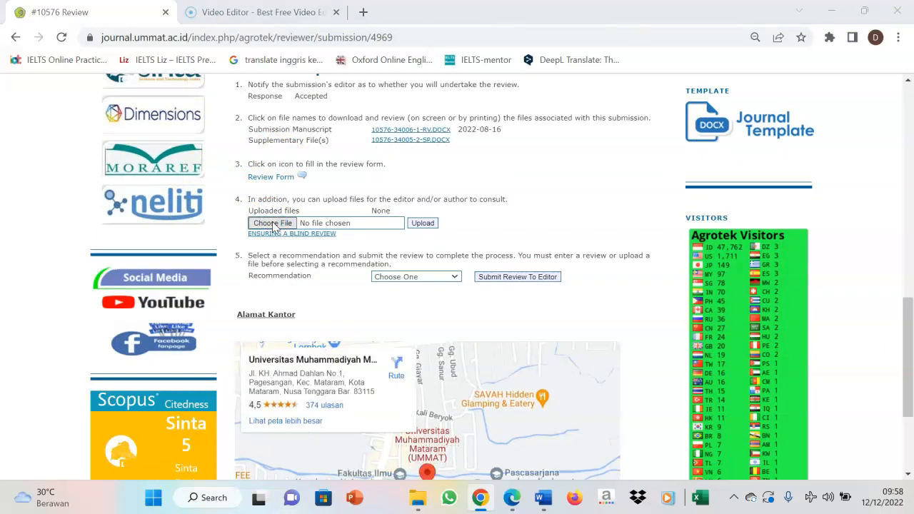
click(471, 189)
double_click(581, 154)
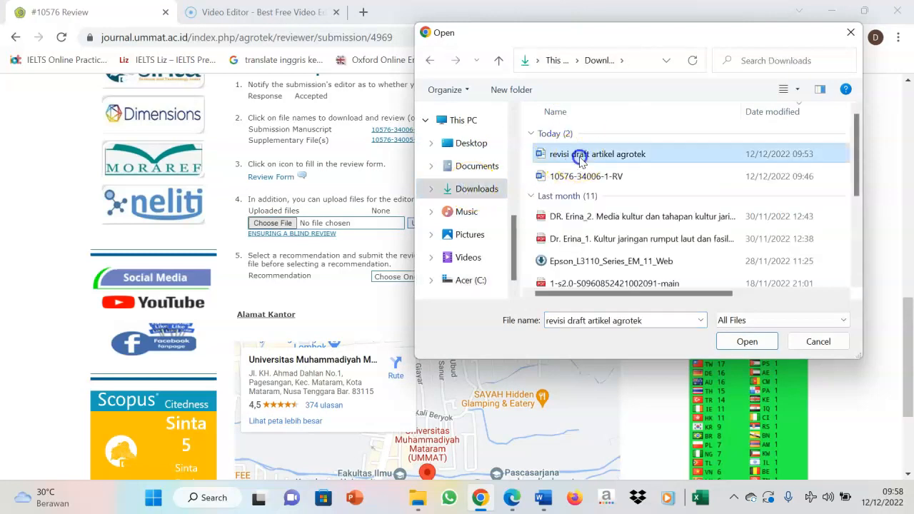
click(424, 223)
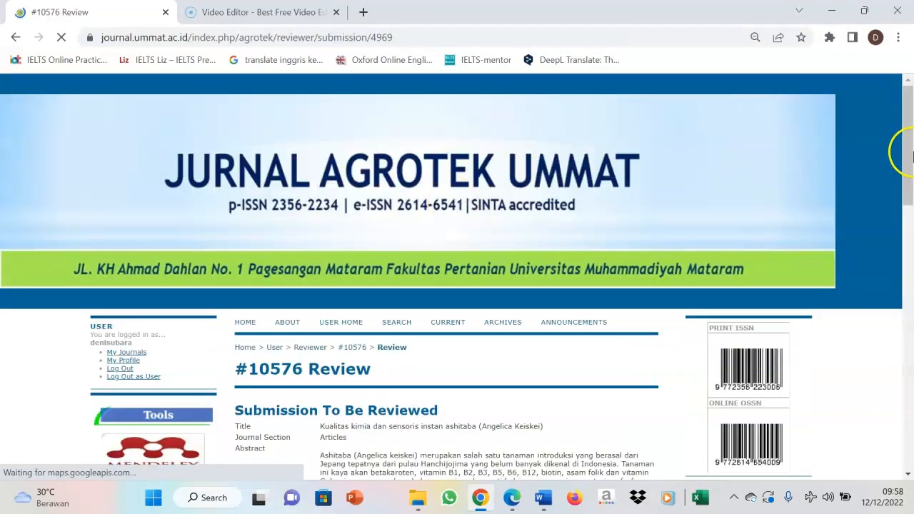
drag(908, 154, 908, 351)
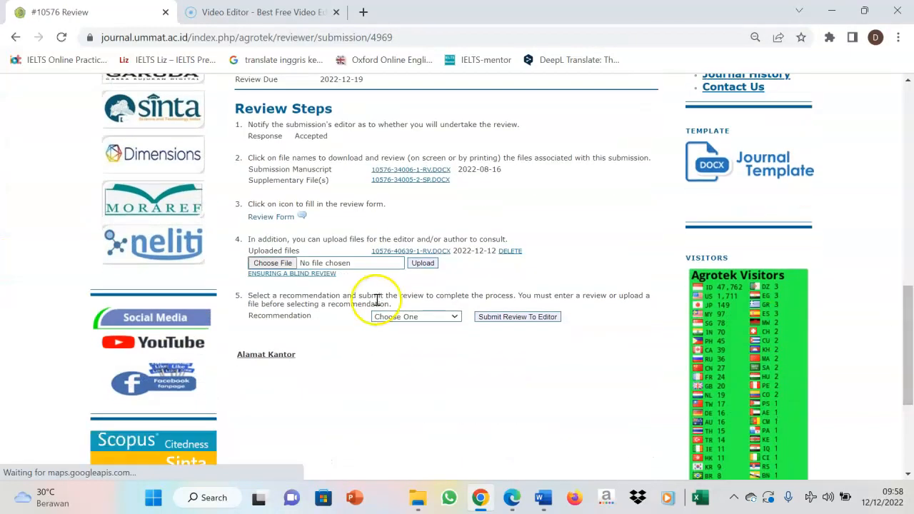
mouse_move(404, 249)
mouse_down()
mouse_move(419, 256)
mouse_move(410, 267)
mouse_up()
click(472, 251)
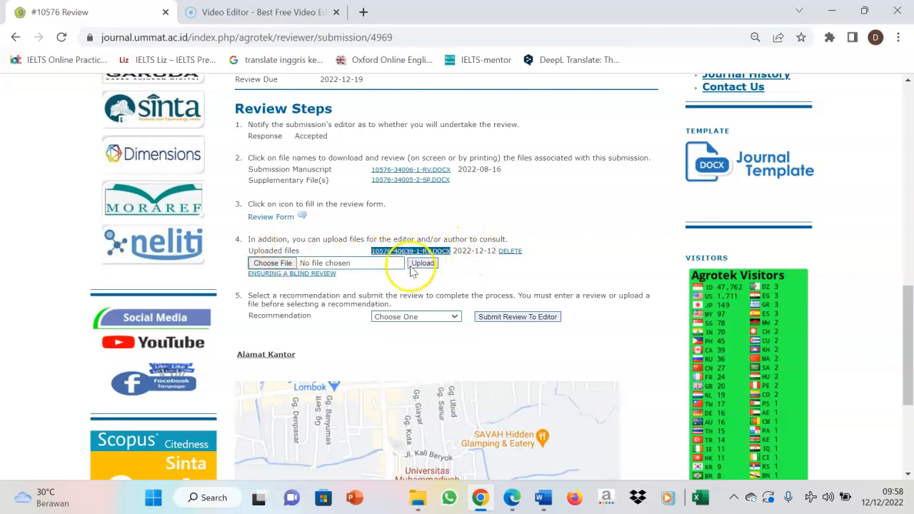
Set the recommendation in review step 5 to "Resubmit for Review" and submit the review to the editor, confirming the submission
click(433, 319)
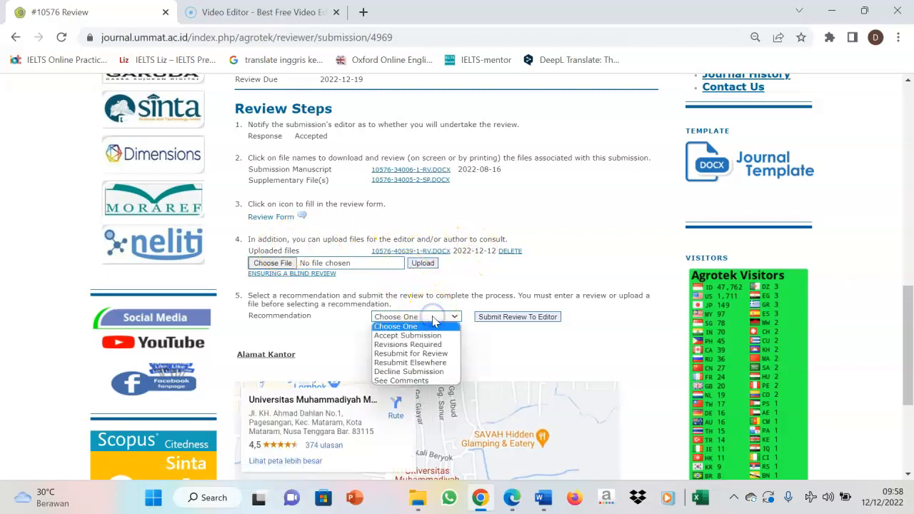
click(426, 354)
click(514, 318)
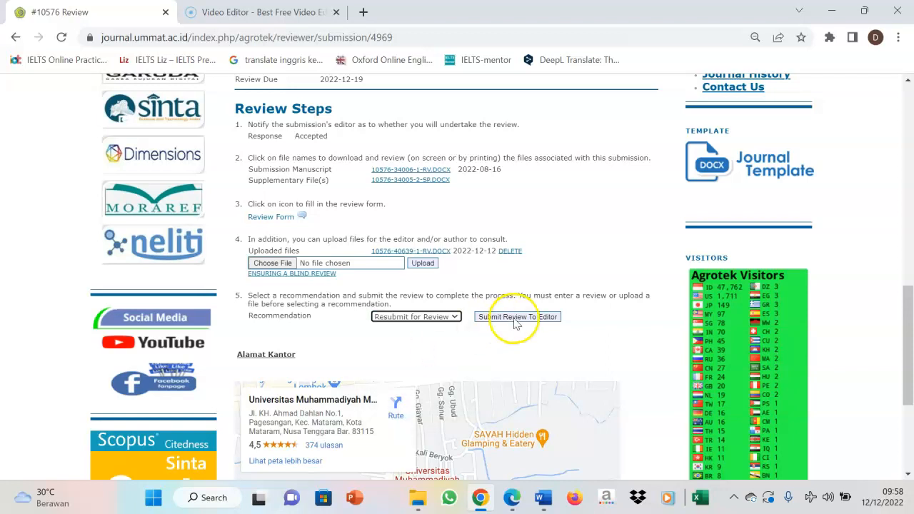
click(525, 146)
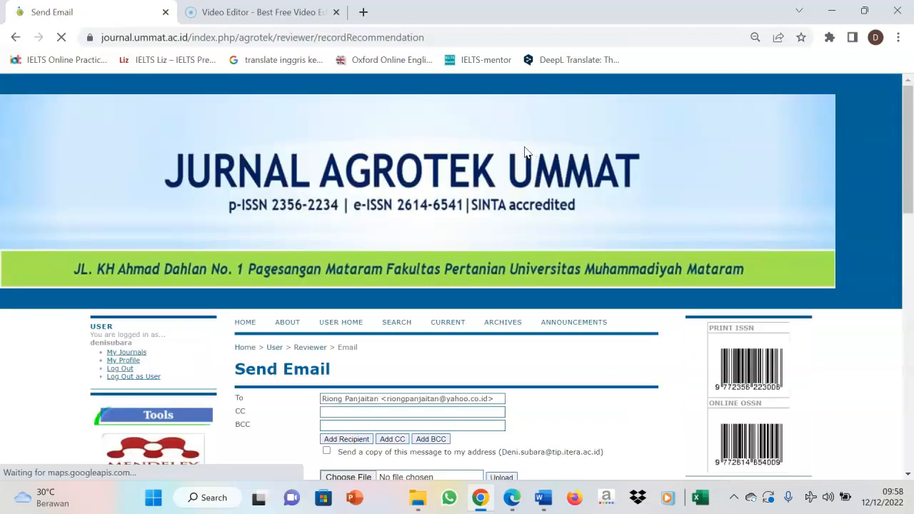
Send the "[JAU] Article Review Completed" email to the editor and check the submission's review steps and schedule
drag(907, 152, 911, 264)
click(247, 352)
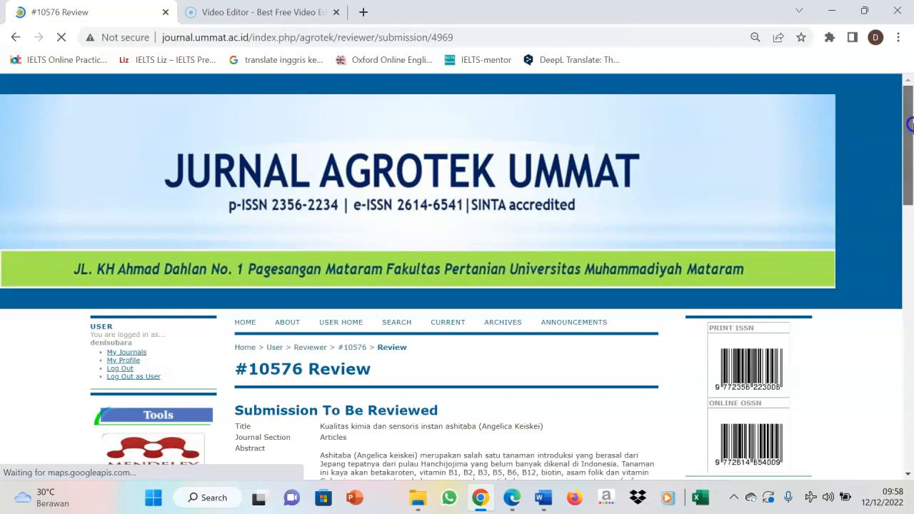
drag(908, 123, 910, 330)
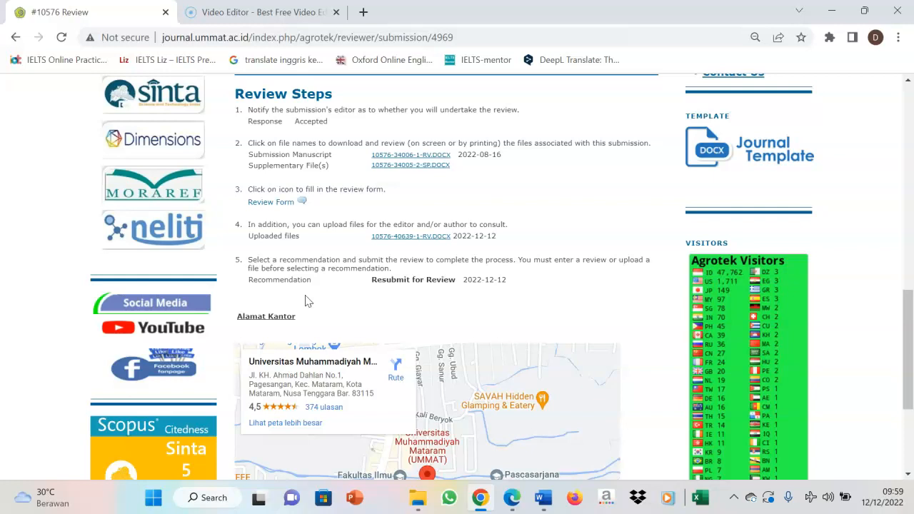
scroll(908, 342, up, 2)
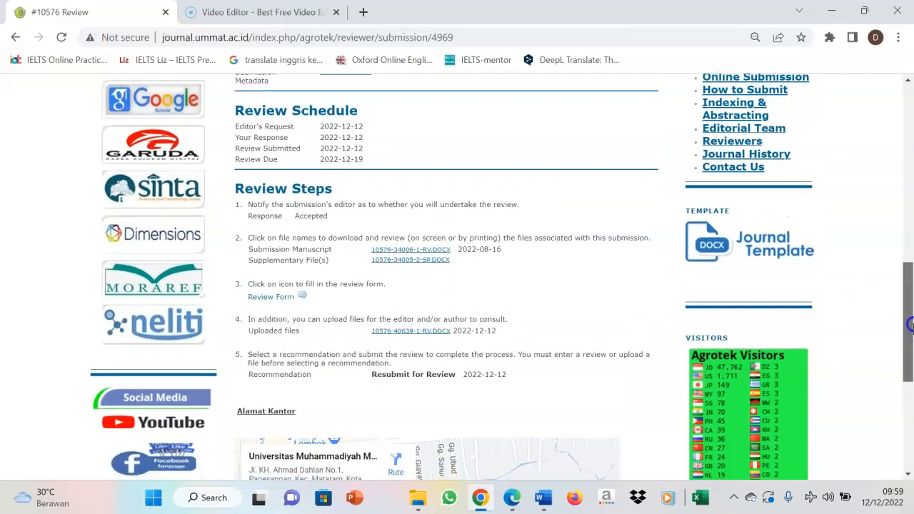